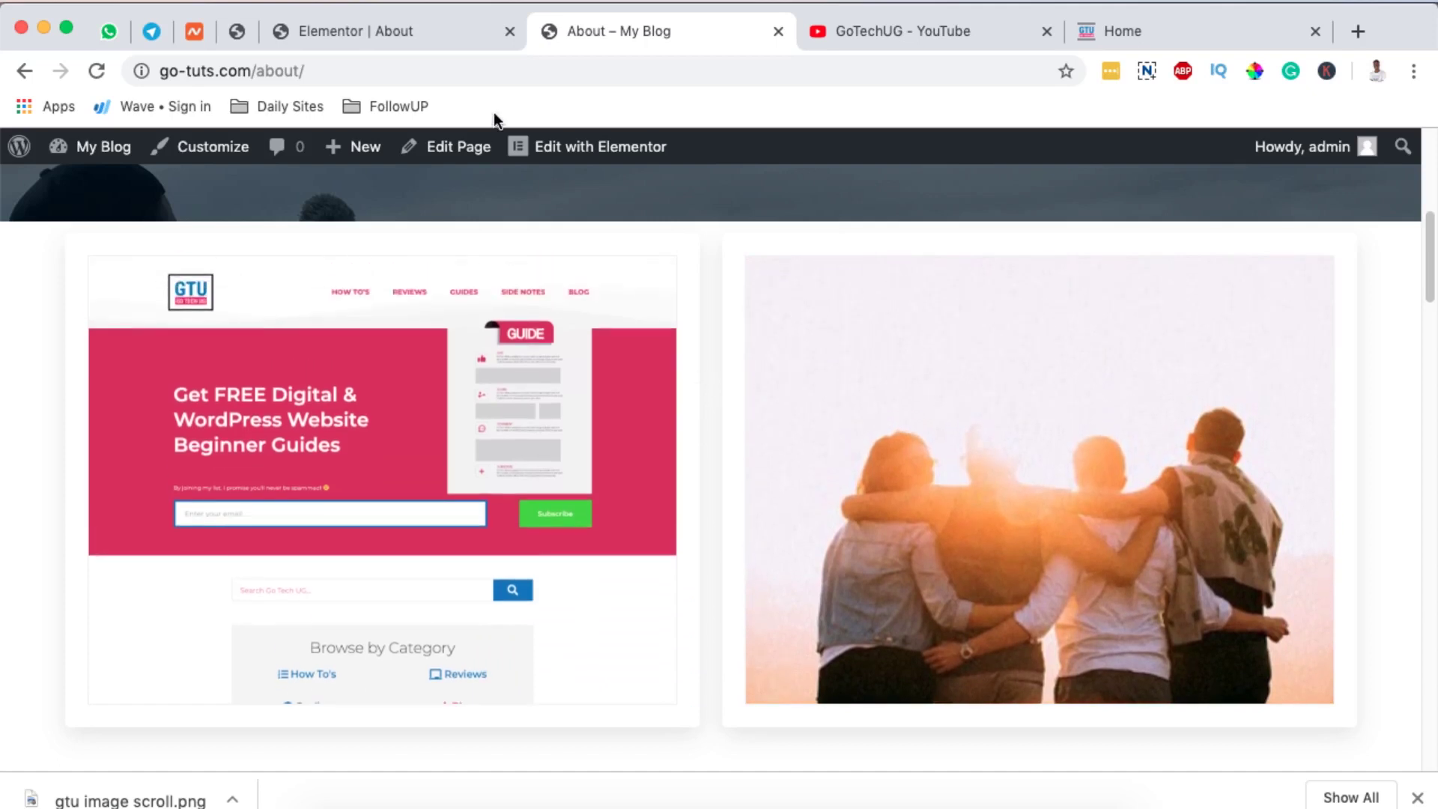
Step: Search Plugins > Add New for 'ht mega' and find HT Mega already Active
left_click(450, 30)
left_click(236, 30)
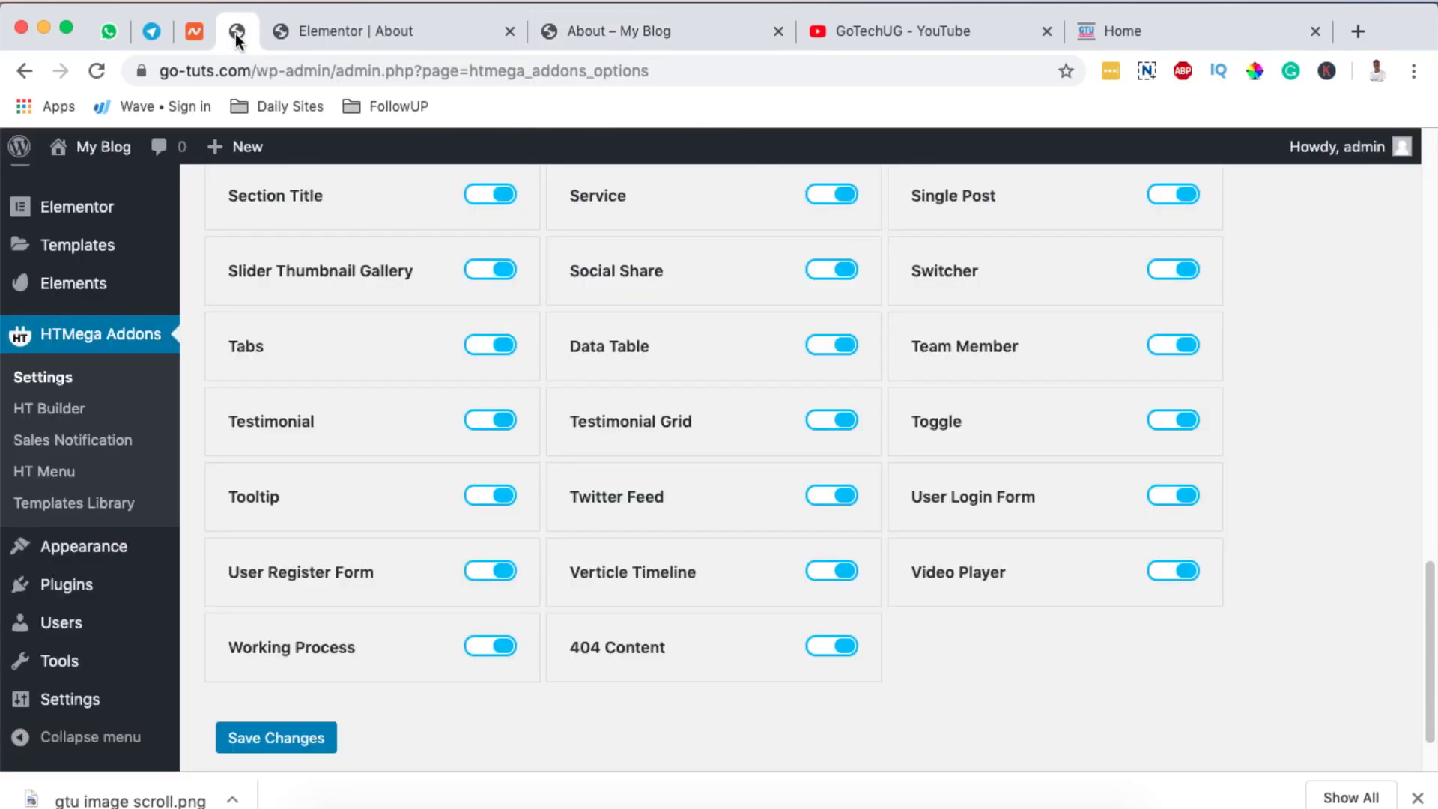
mouse_move(67, 585)
left_click(219, 626)
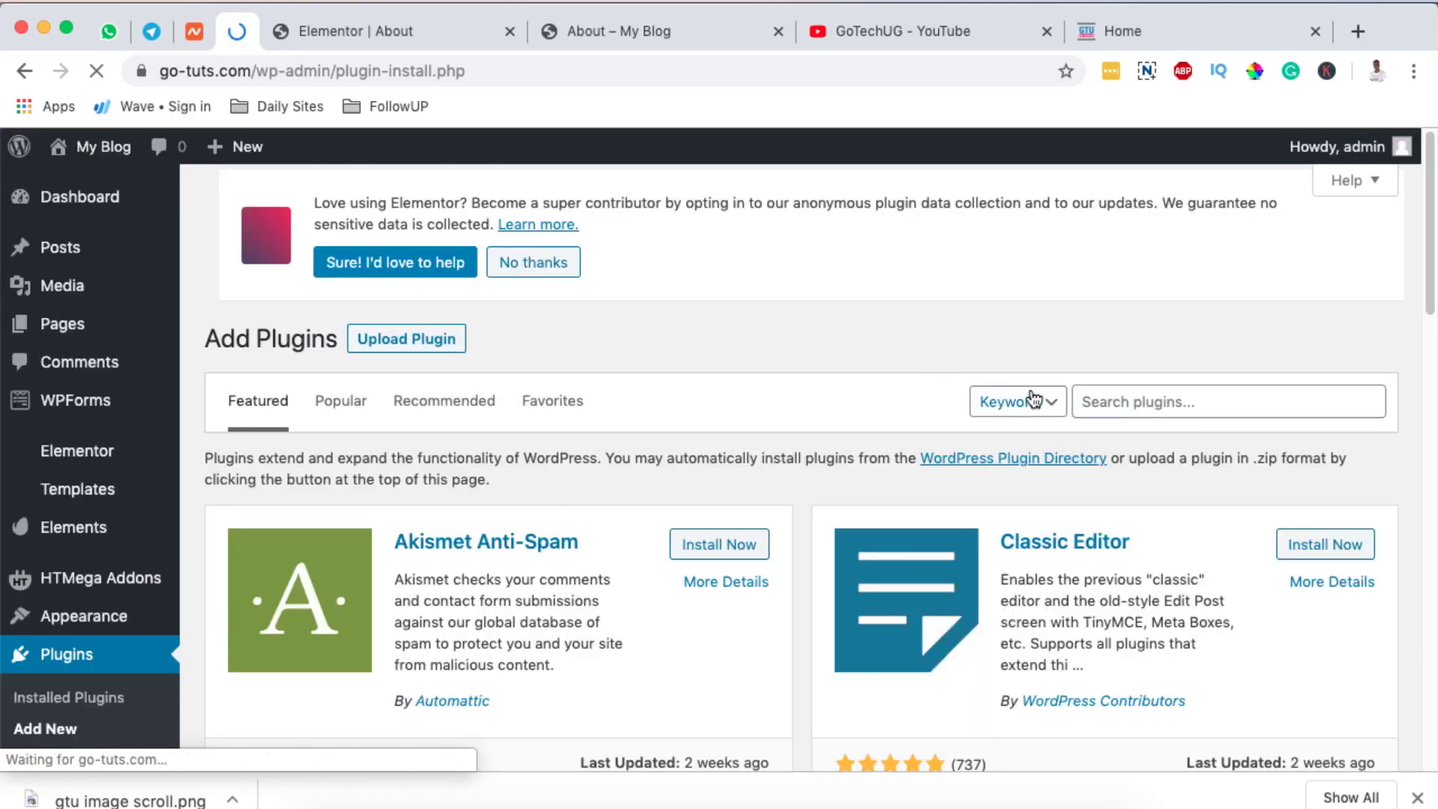
left_click(1118, 401)
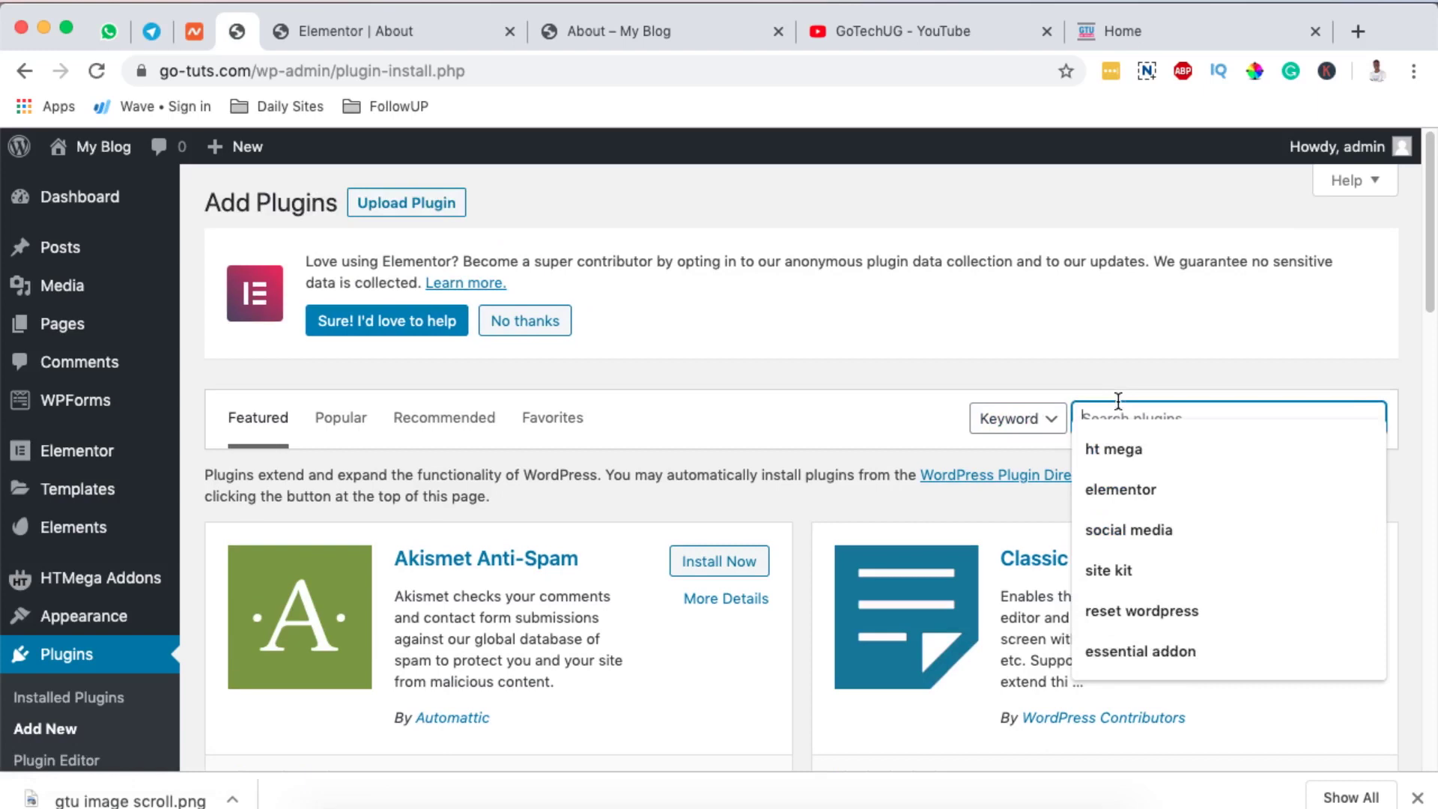
type("ht mega")
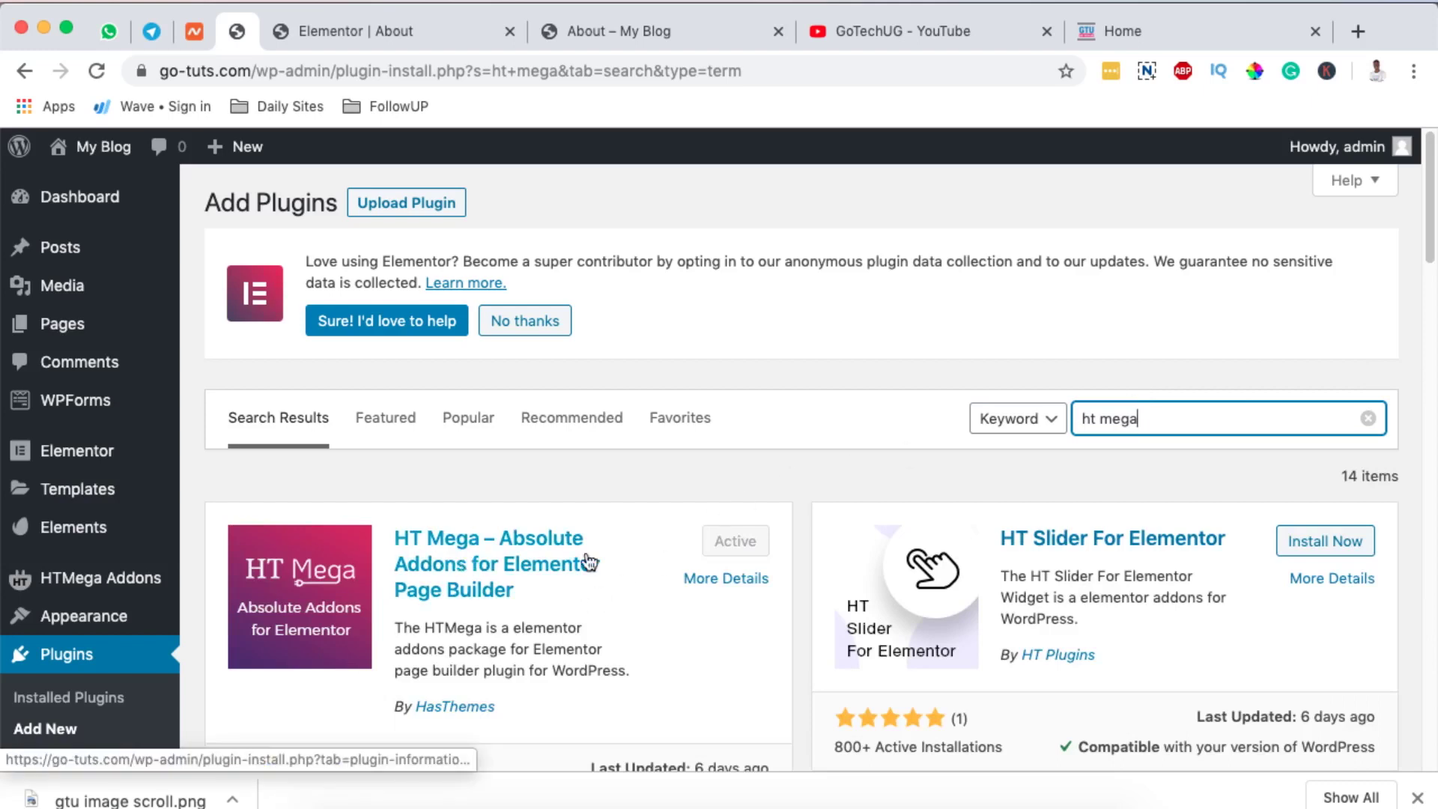
scroll(630, 574, "down", 1)
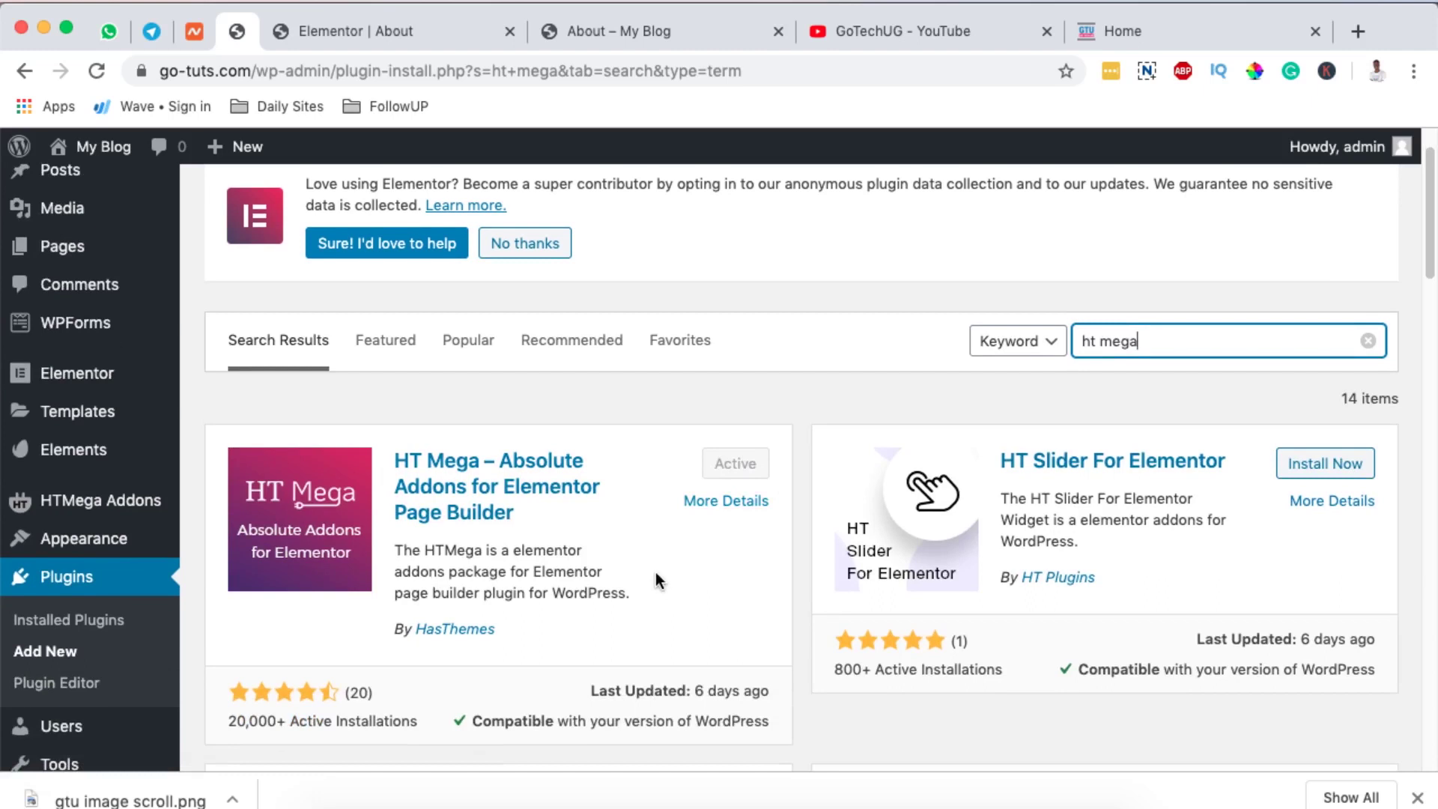
mouse_move(100, 500)
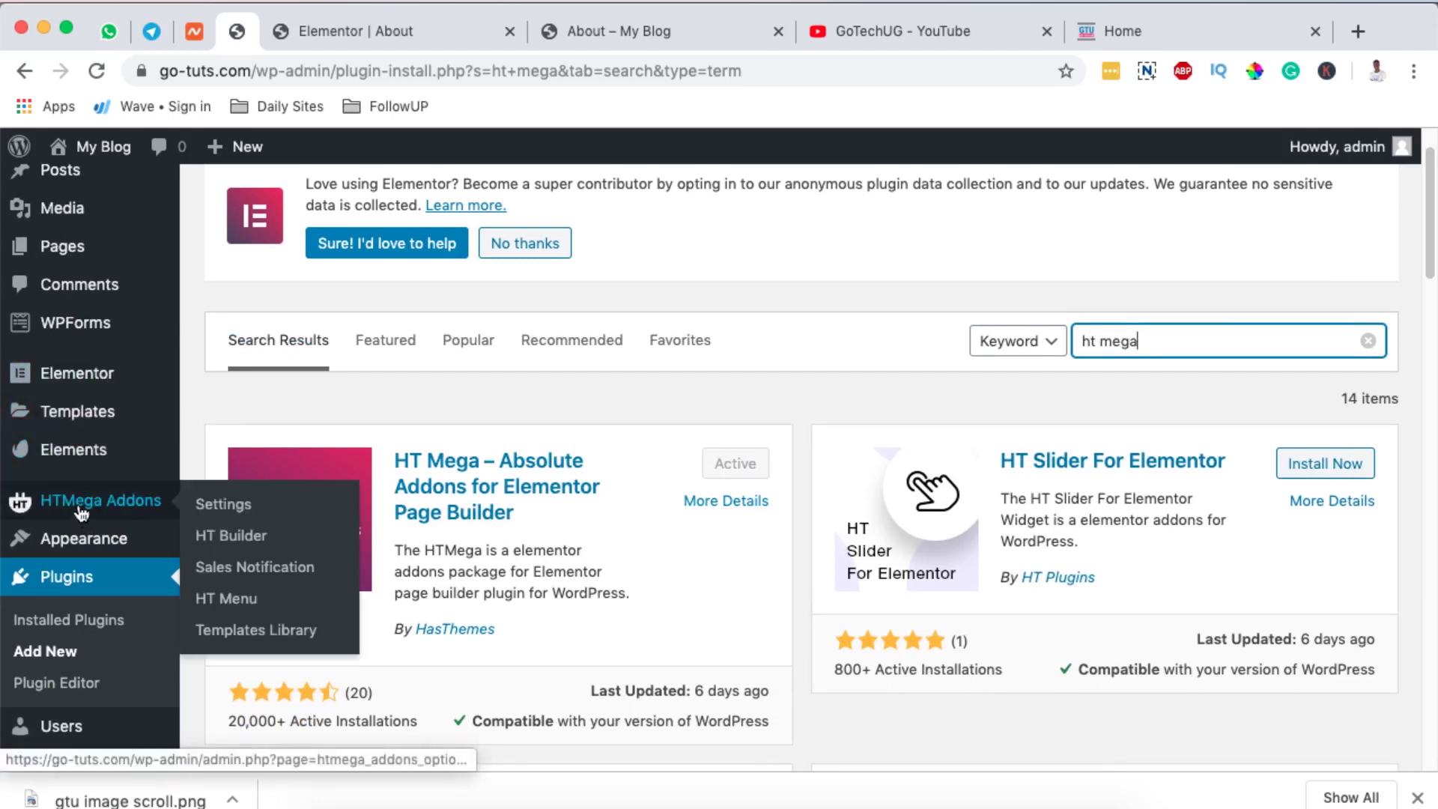
Step: Open the HTMega Addons settings to confirm the Scroll Image element is enabled
left_click(81, 514)
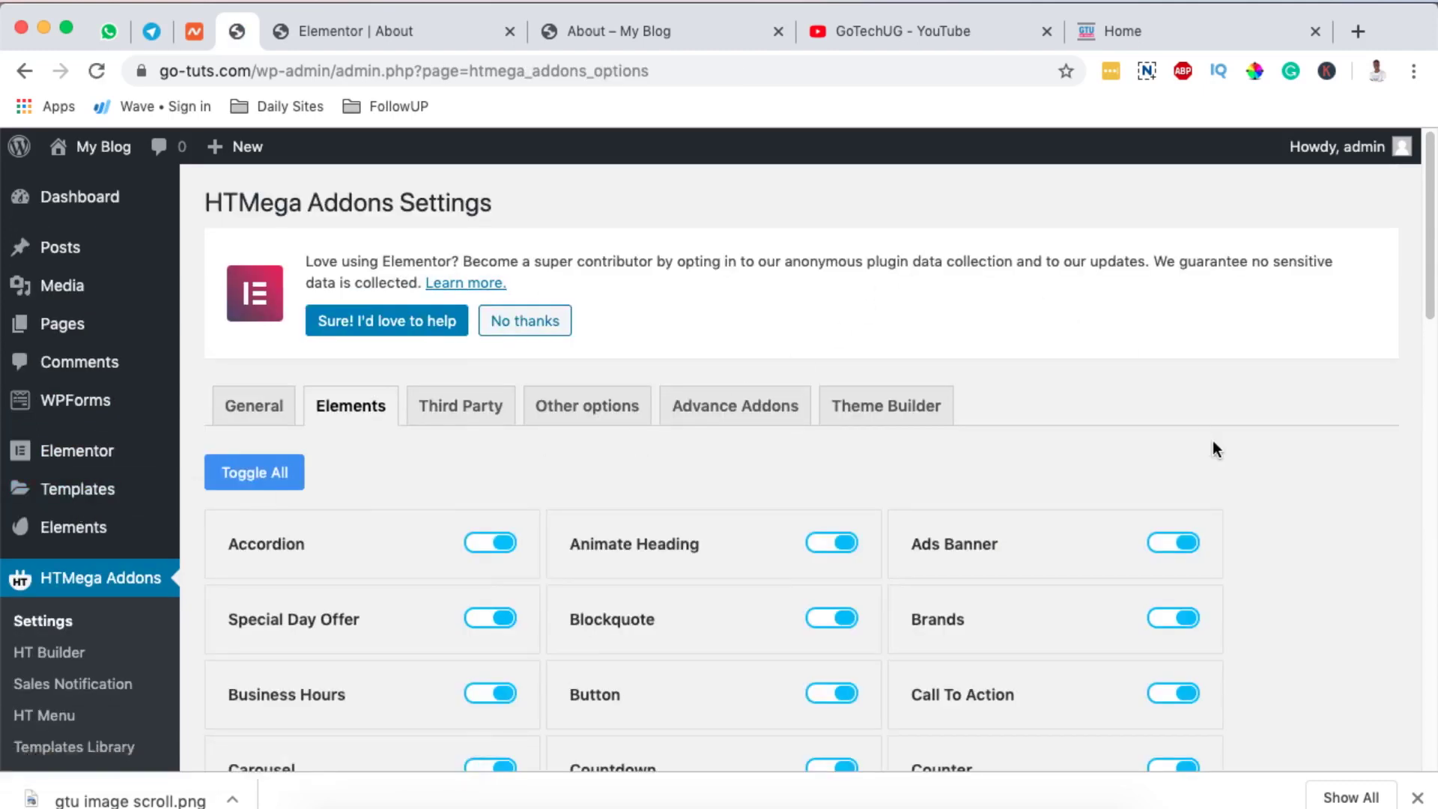
scroll(1212, 450, "down", 3)
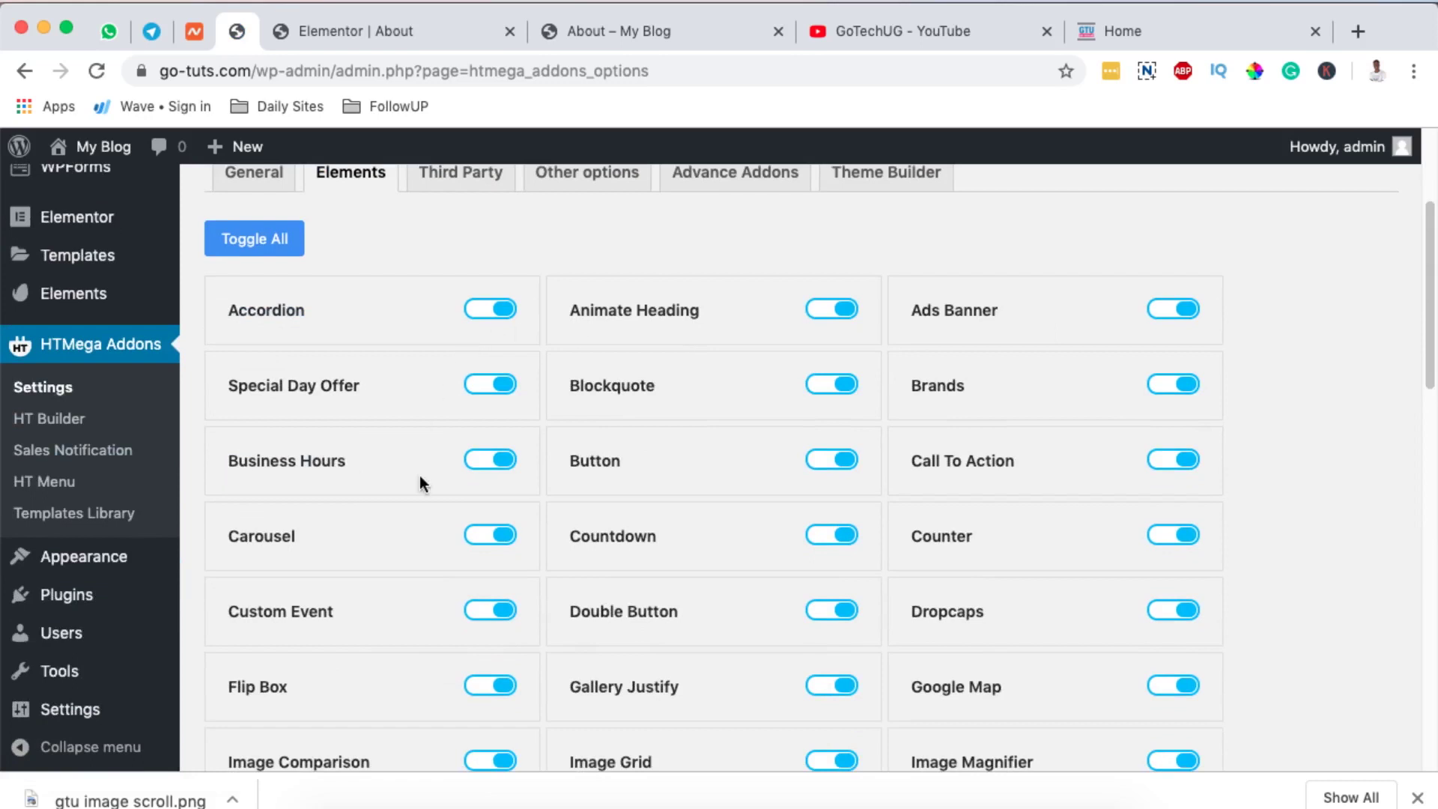
scroll(419, 476, "down", 5)
scroll(419, 476, "down", 3)
scroll(419, 475, "down", 5)
scroll(420, 474, "down", 2)
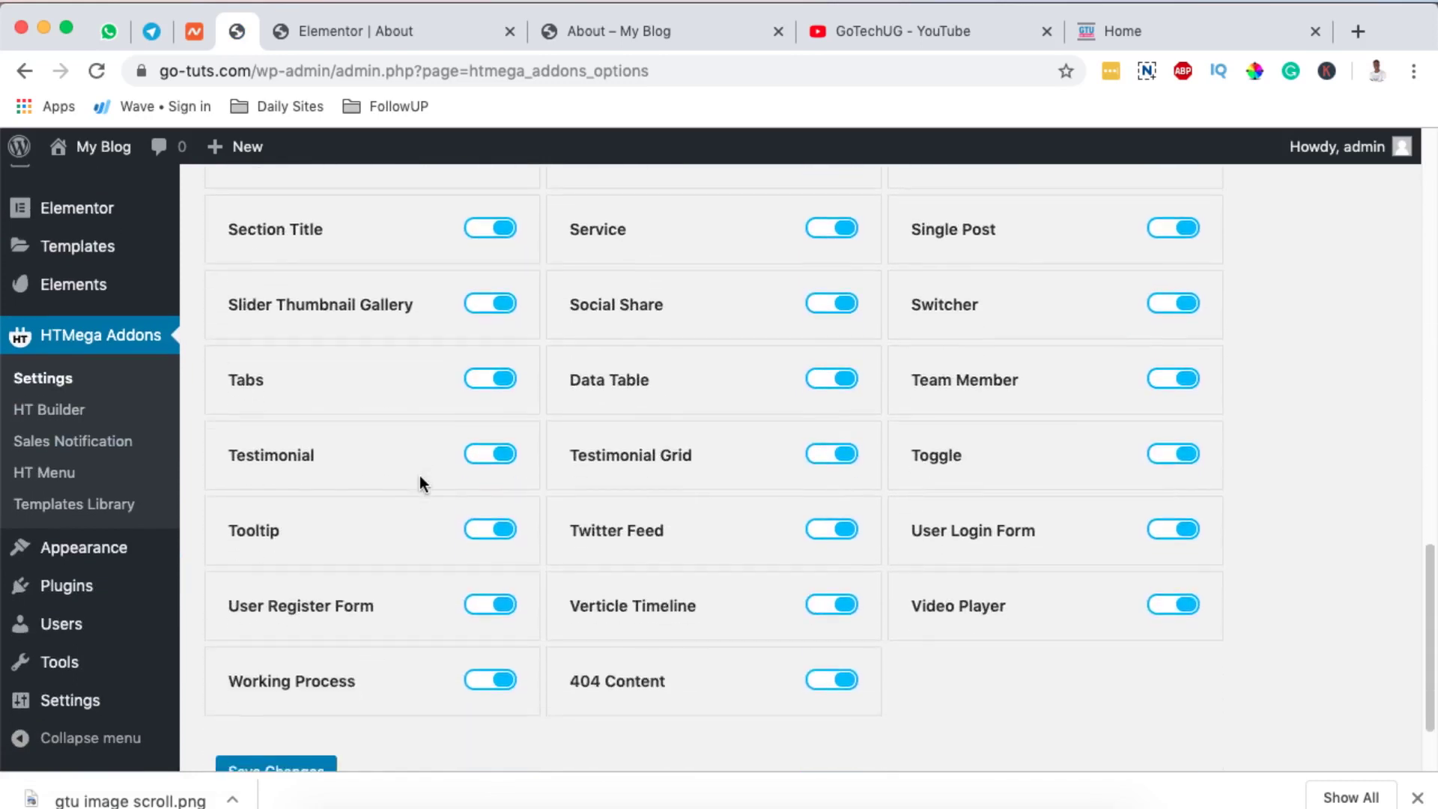
scroll(419, 484, "up", 4)
scroll(419, 483, "up", 3)
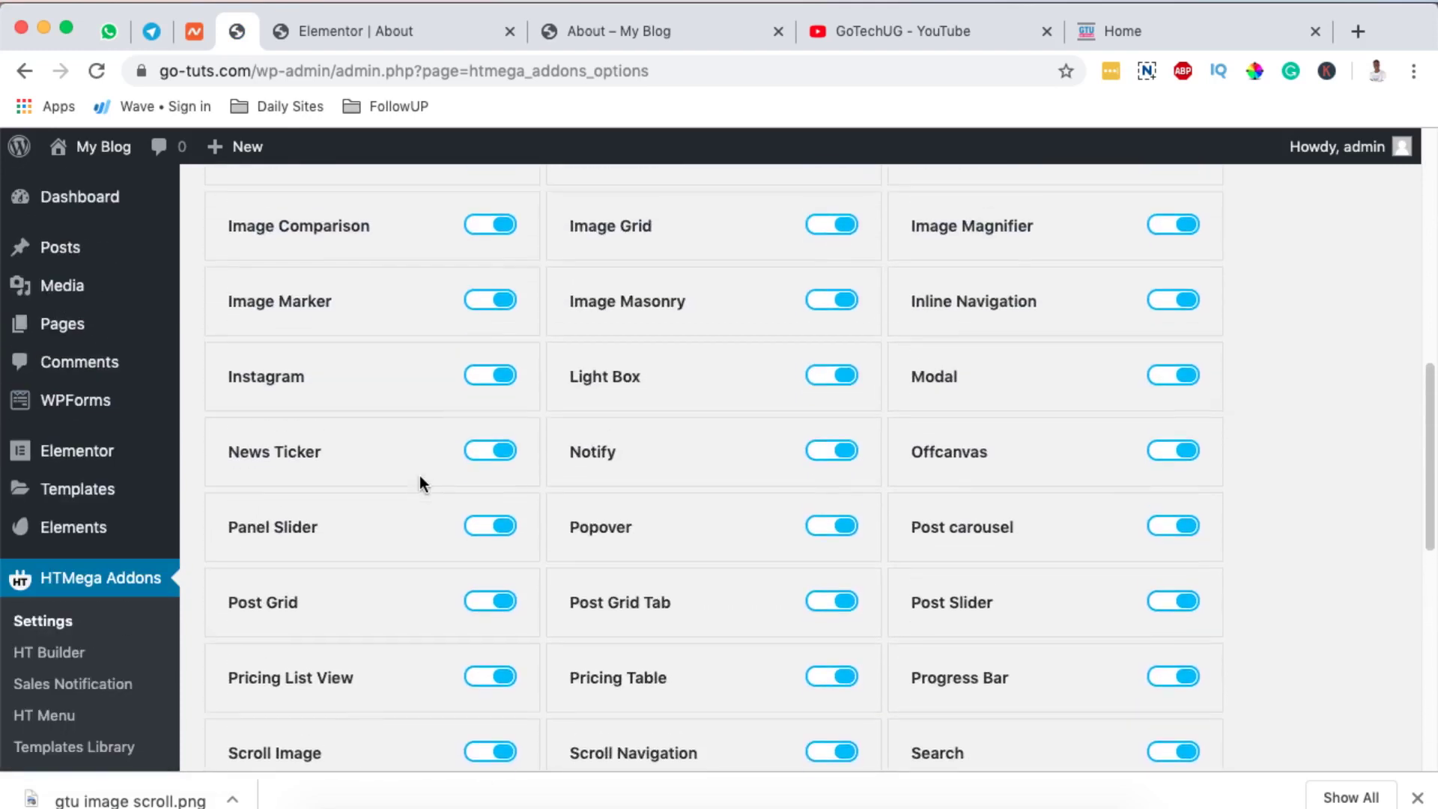
scroll(420, 483, "up", 1)
scroll(419, 484, "up", 1)
scroll(419, 484, "up", 1)
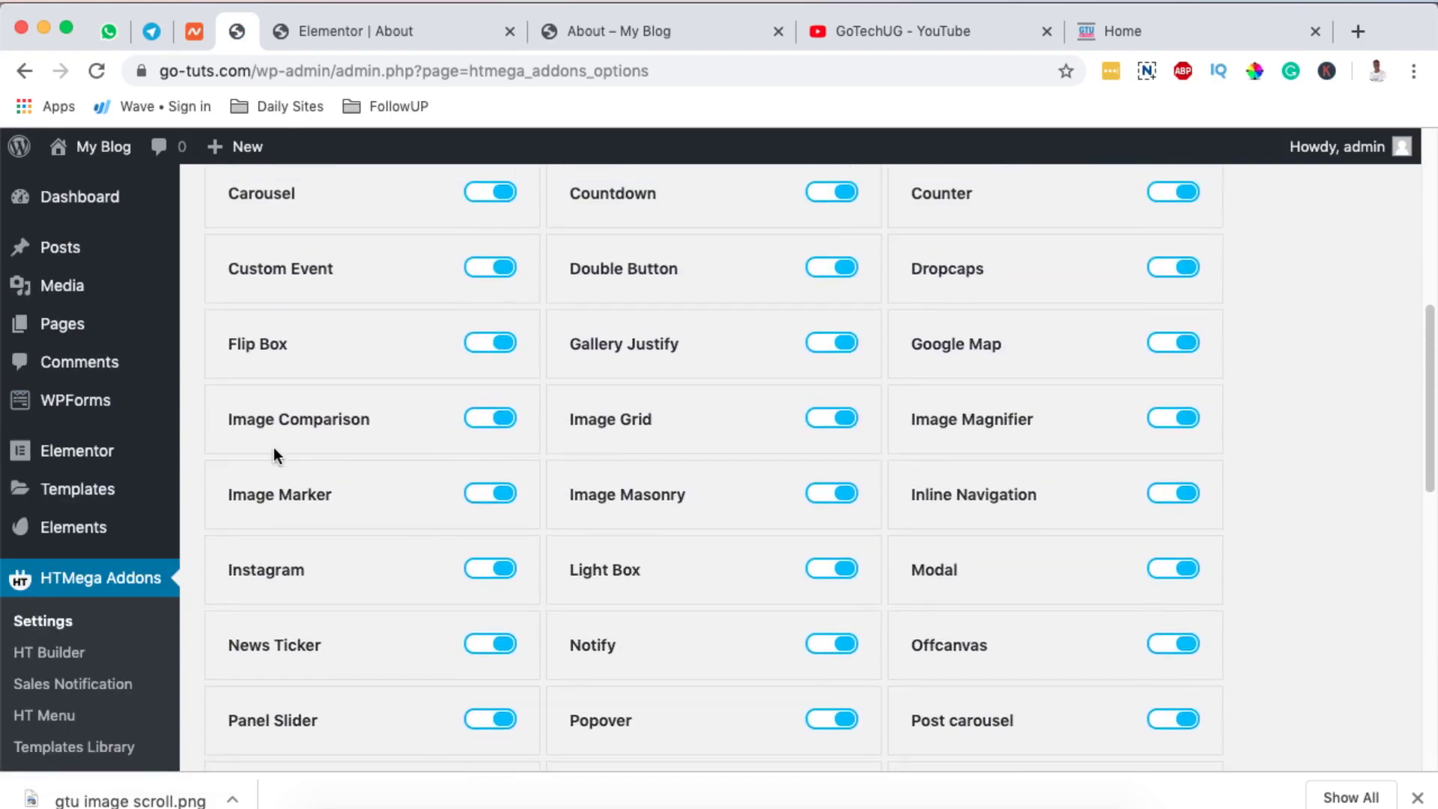
scroll(341, 600, "down", 5)
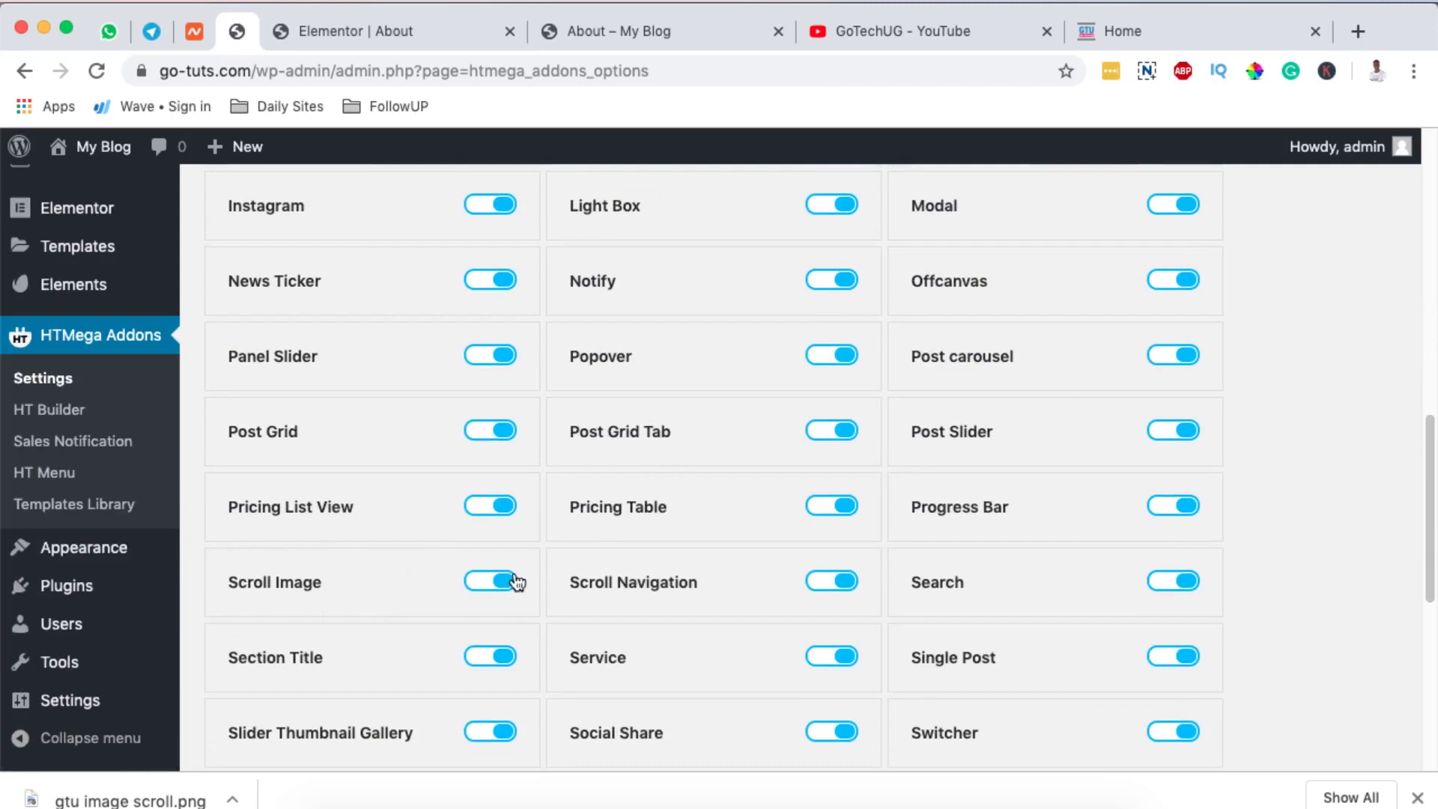
scroll(590, 345, "up", 1)
scroll(590, 344, "up", 10)
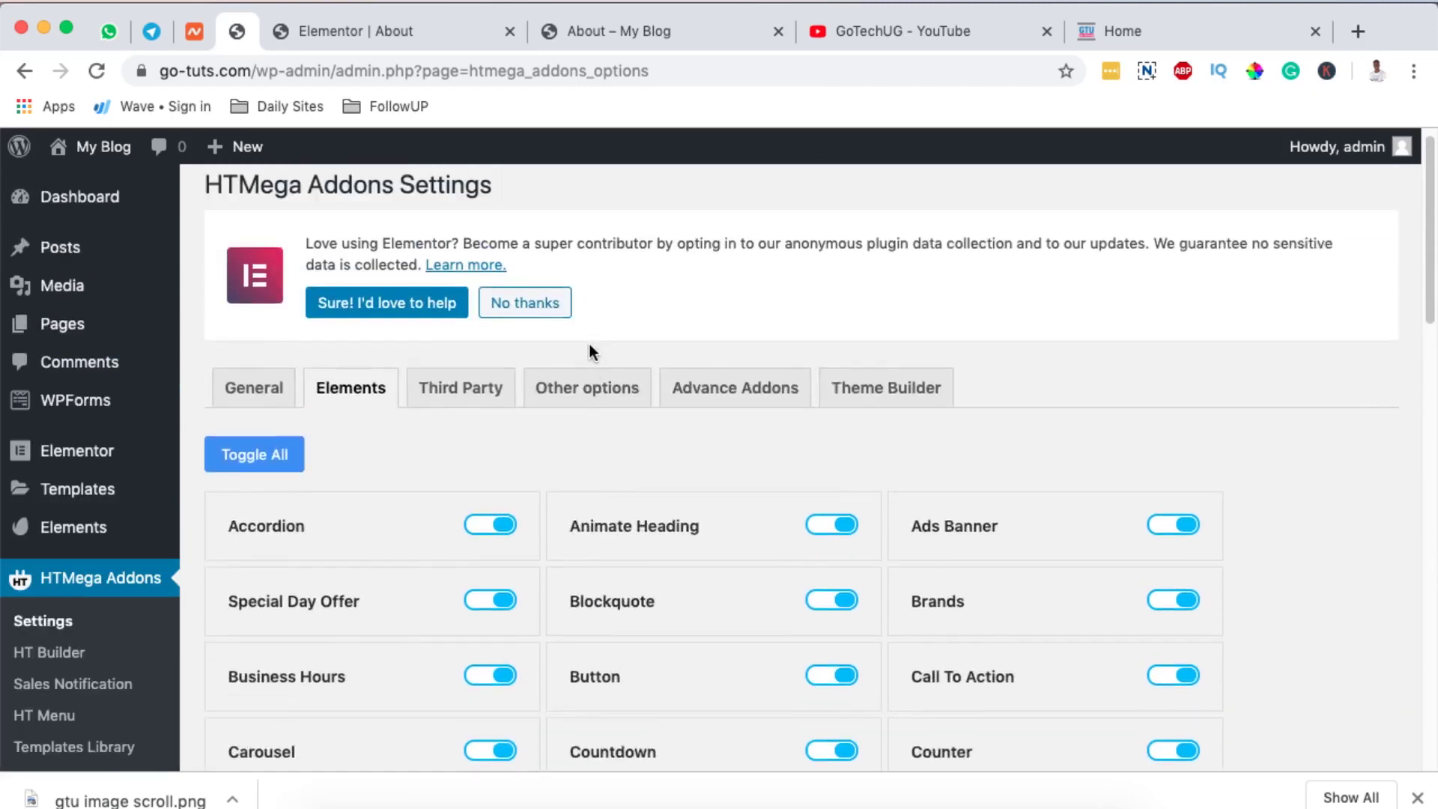
scroll(590, 344, "down", 3)
scroll(589, 346, "up", 1)
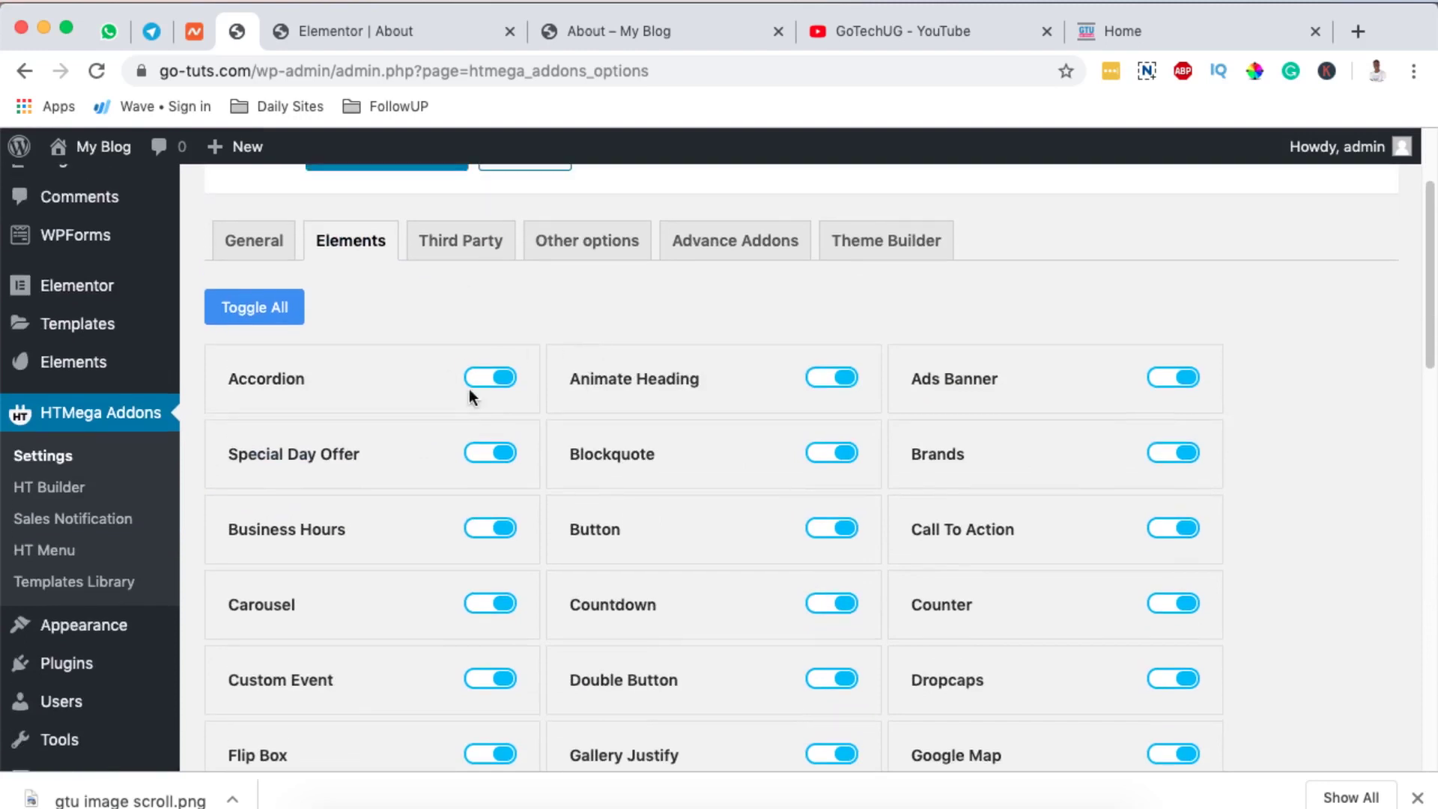
scroll(496, 708, "down", 10)
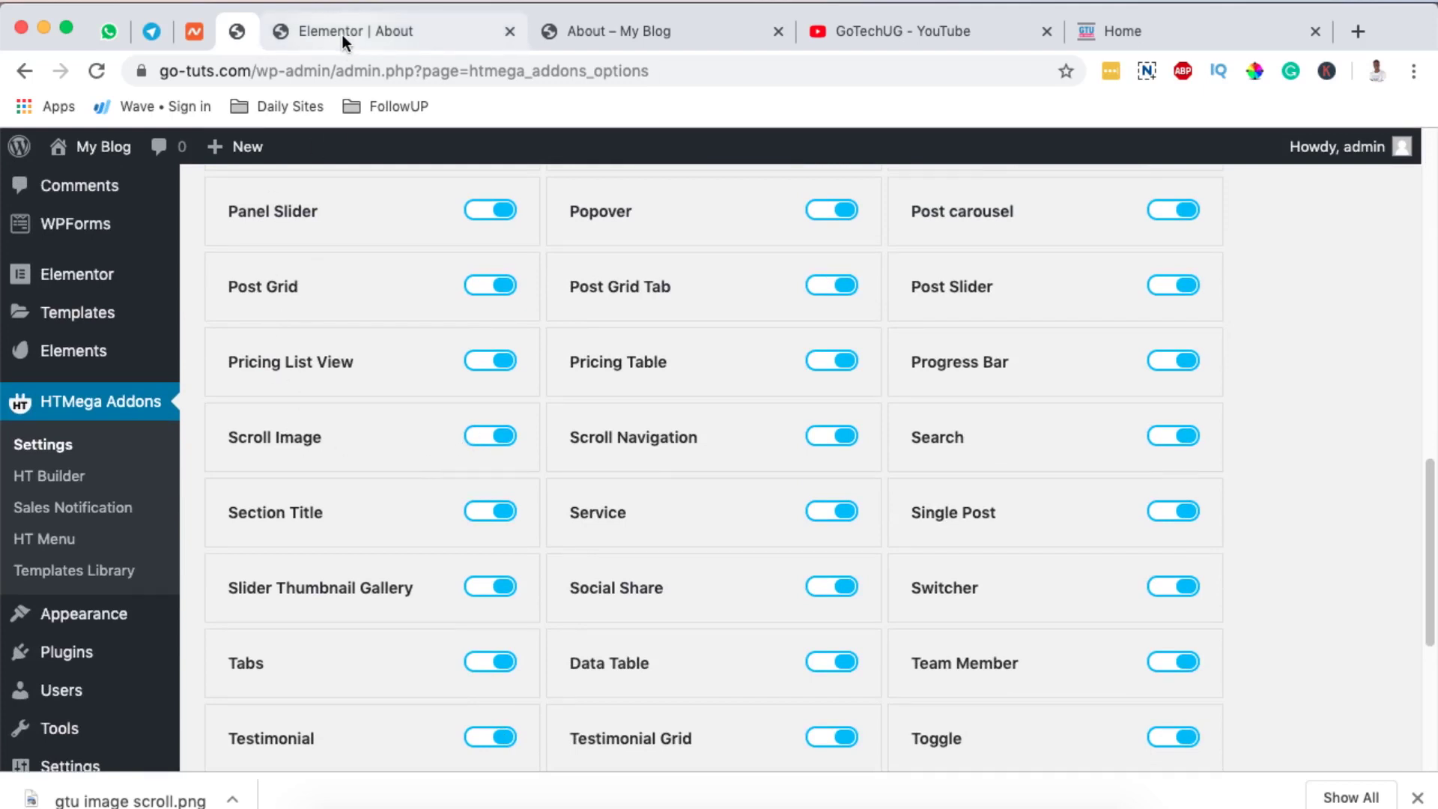
mouse_move(78, 324)
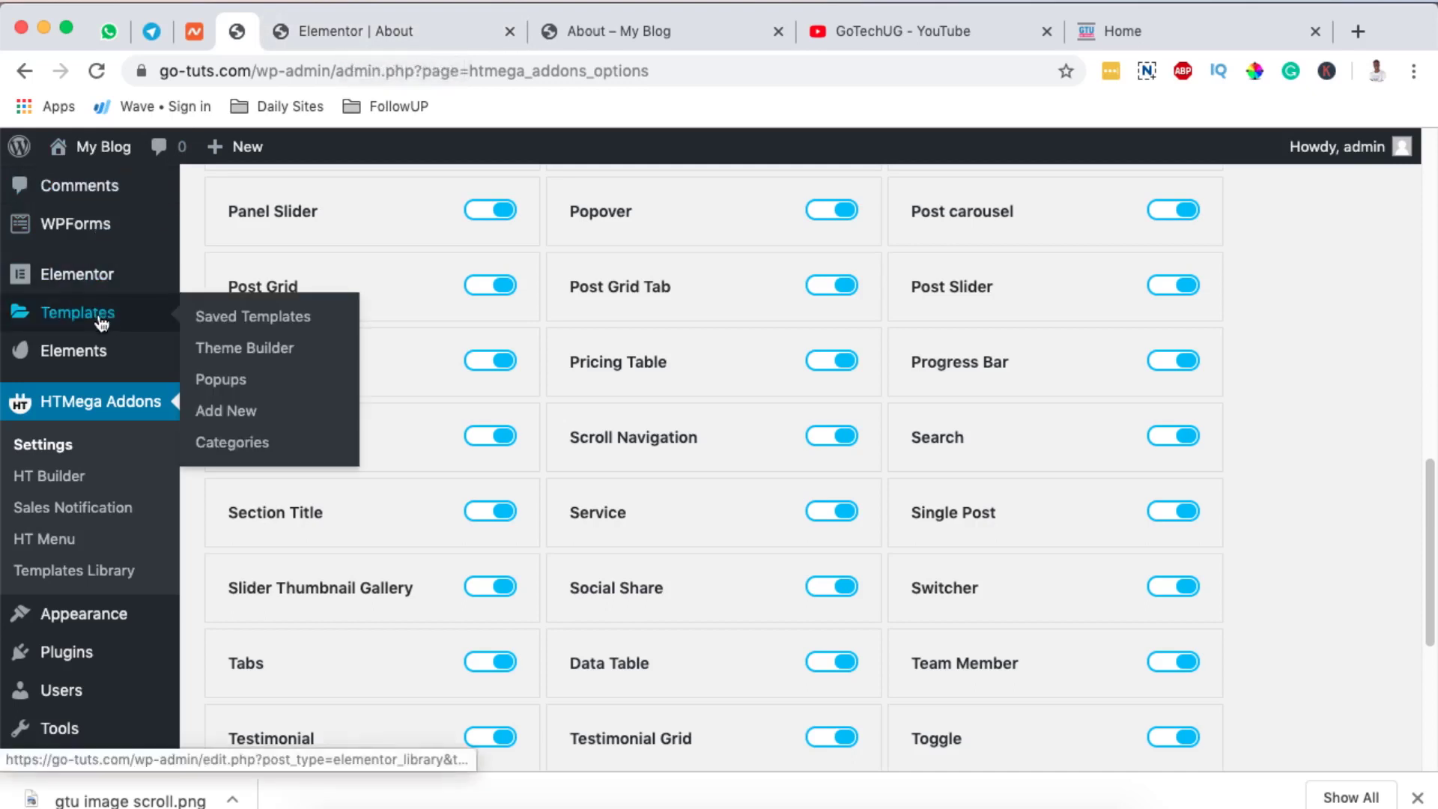
Step: Add an empty section to the About page in Elementor and open the widgets panel
left_click(303, 38)
scroll(659, 253, "up", 5)
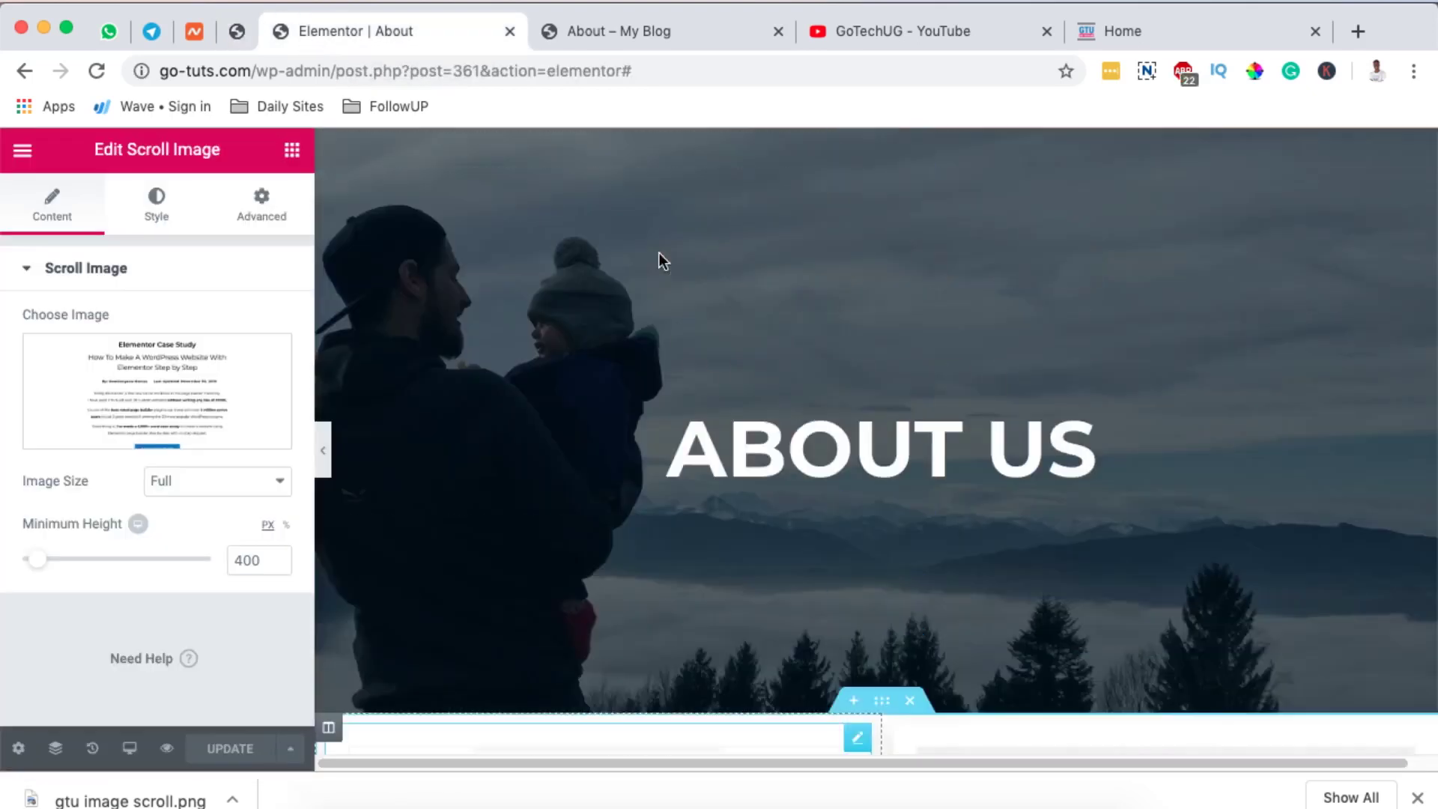
scroll(659, 260, "down", 5)
scroll(660, 260, "down", 3)
scroll(658, 260, "up", 2)
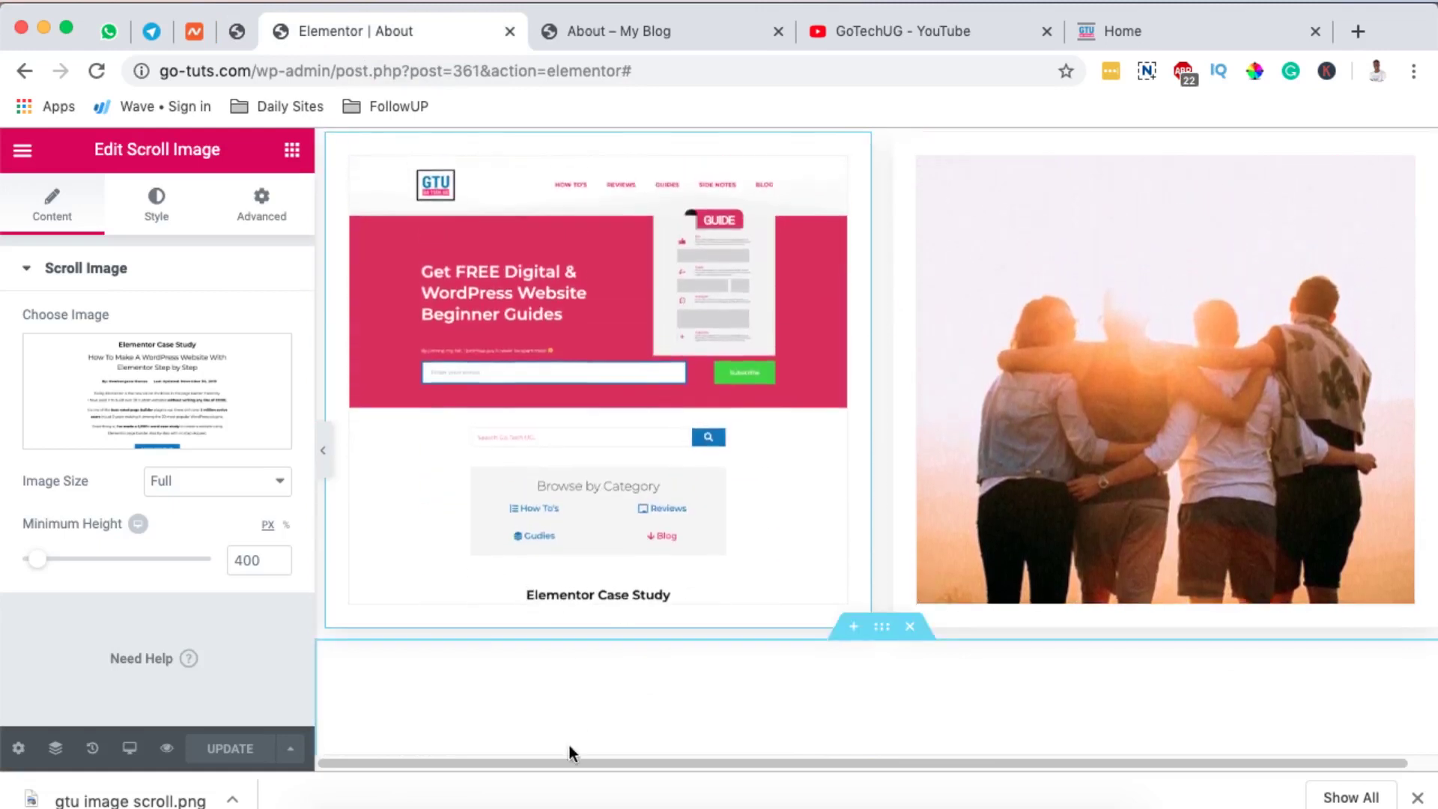
scroll(570, 745, "down", 4)
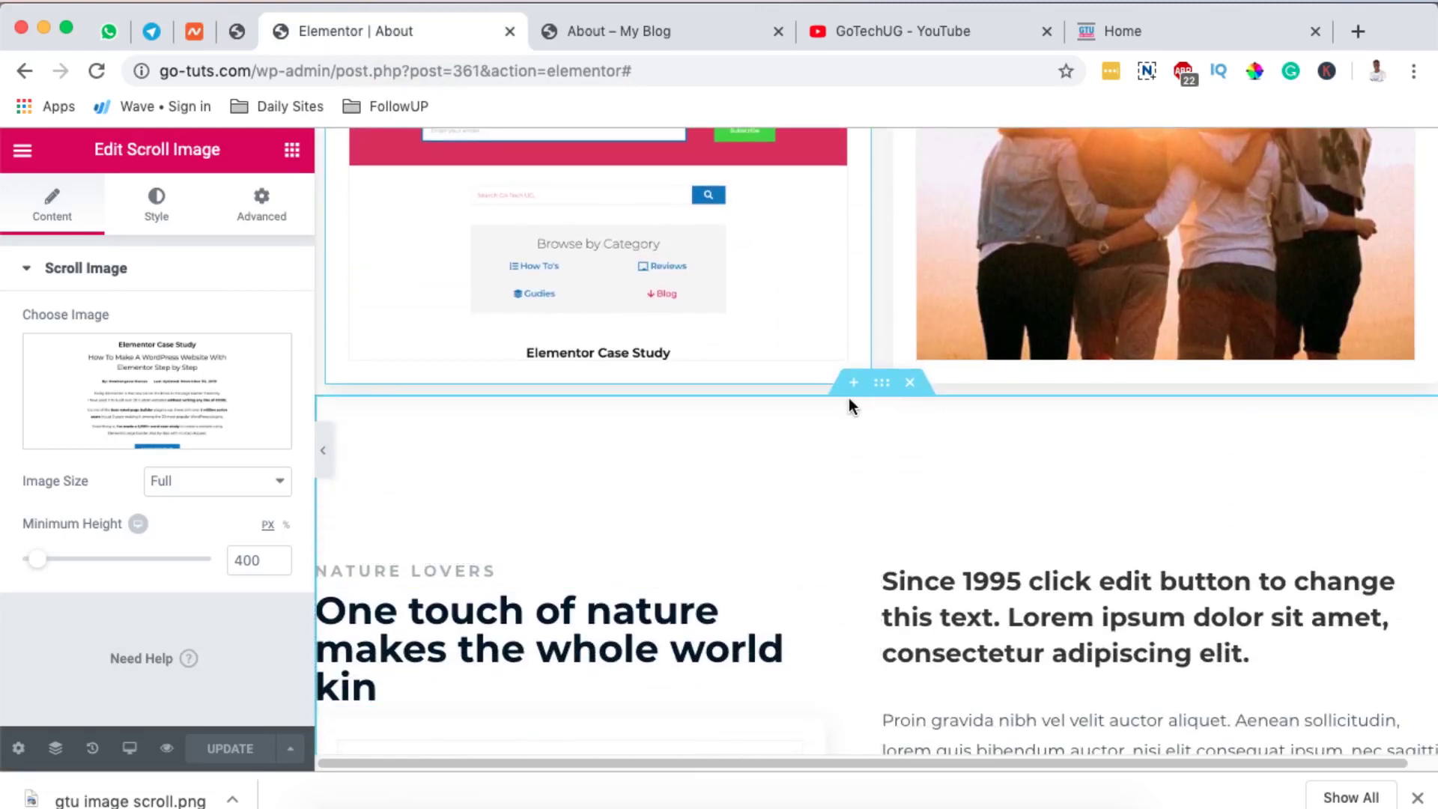
left_click(857, 388)
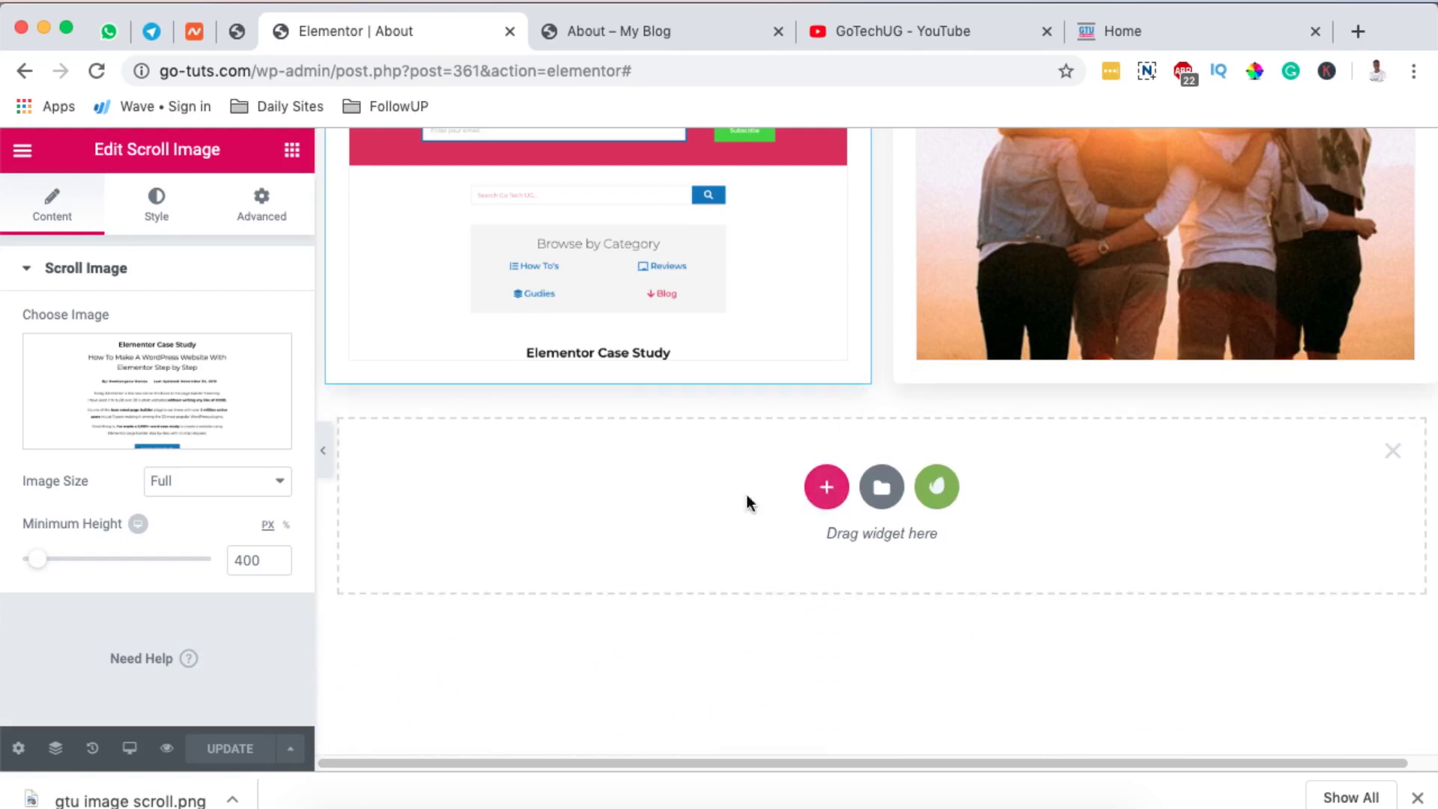
left_click(291, 153)
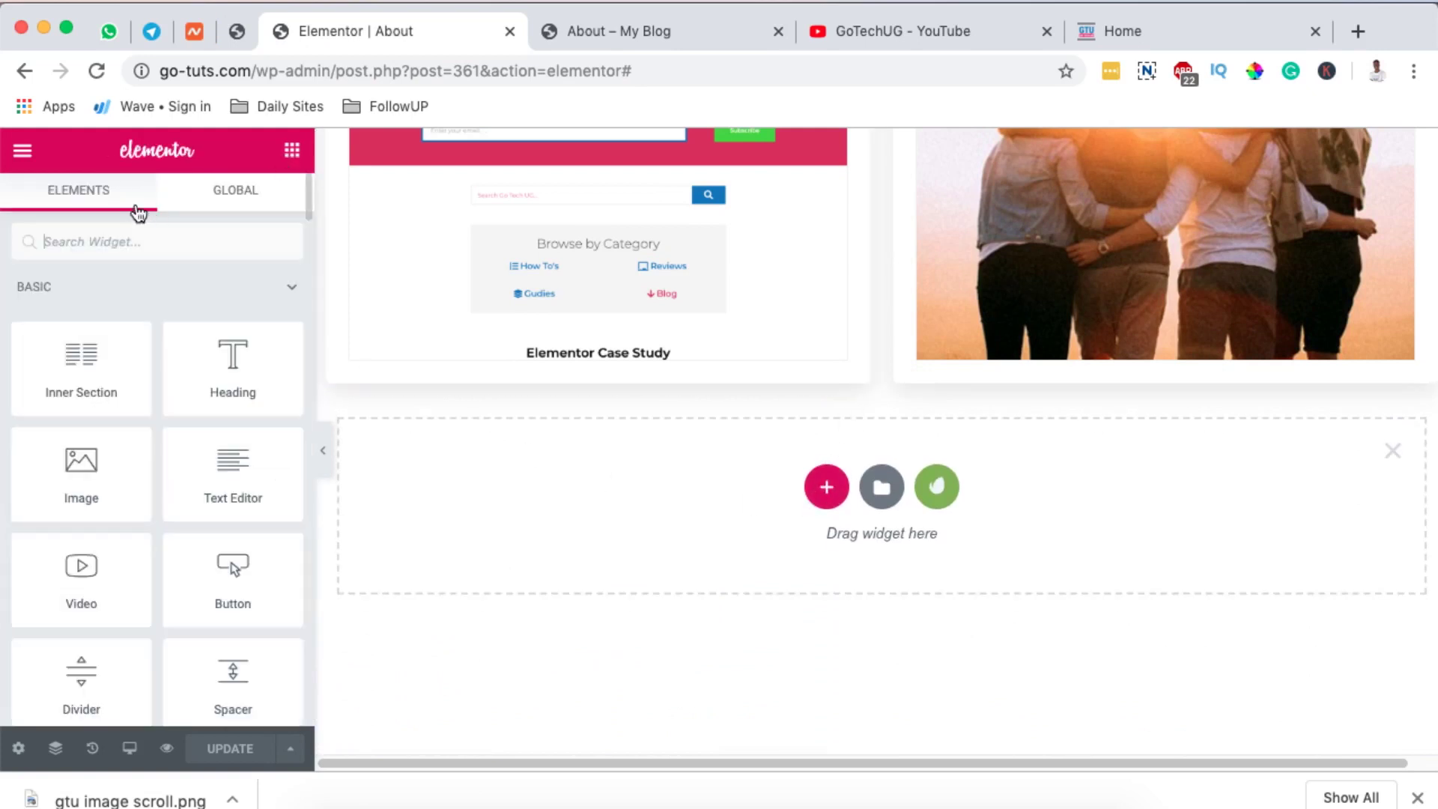
type("scro")
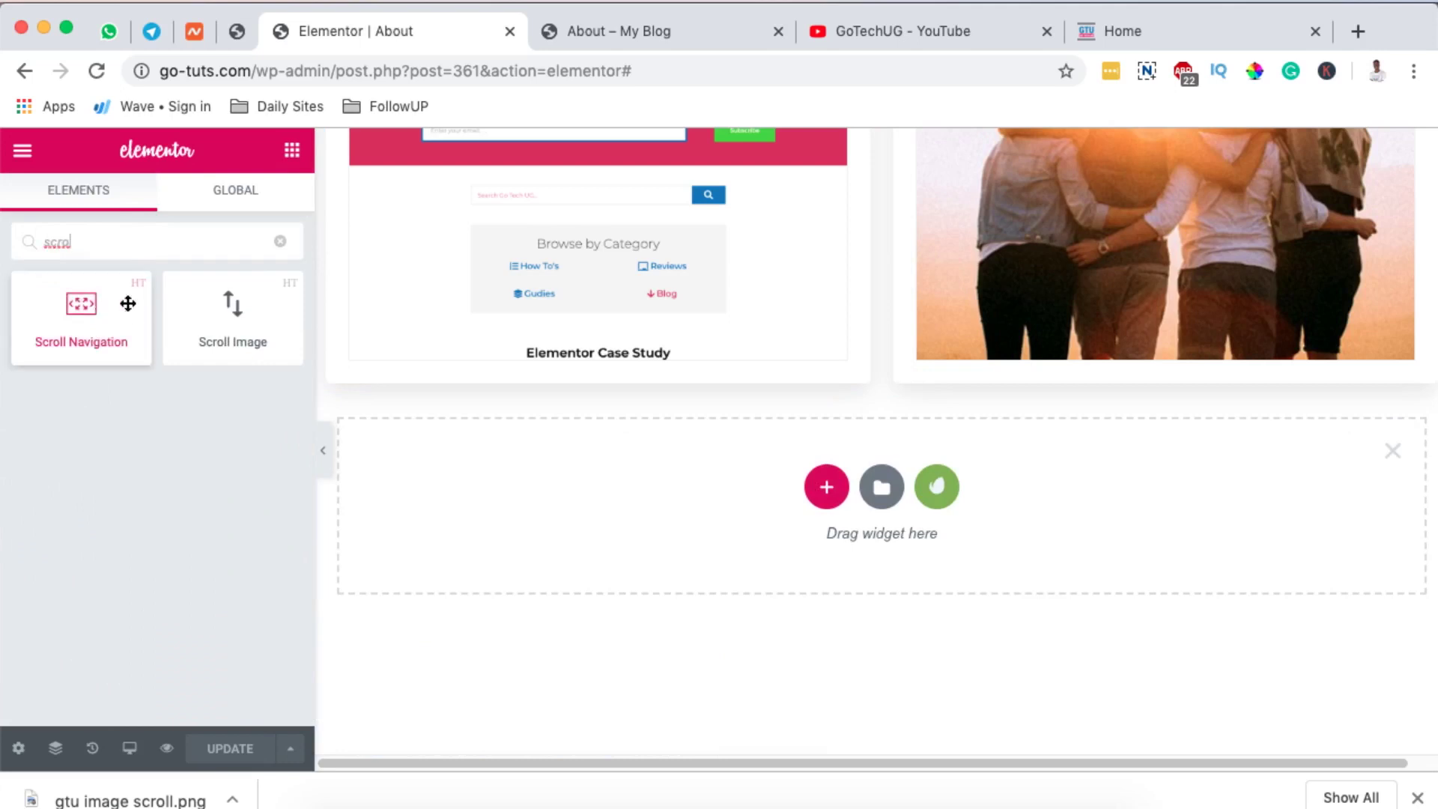
Step: Place a Scroll Image widget in the new section and duplicate its column side by side
left_click_drag(232, 308, 660, 481)
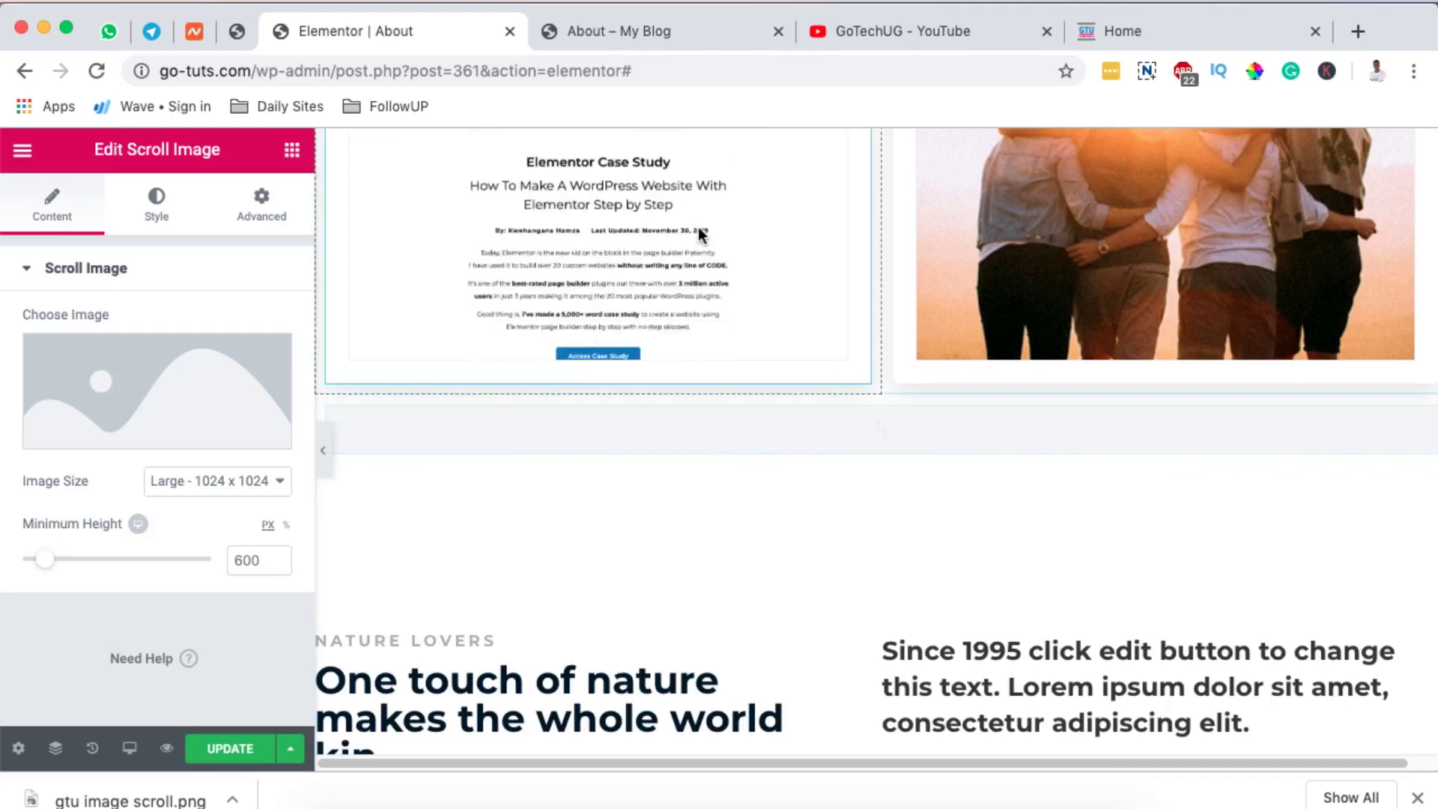
scroll(698, 228, "up", 5)
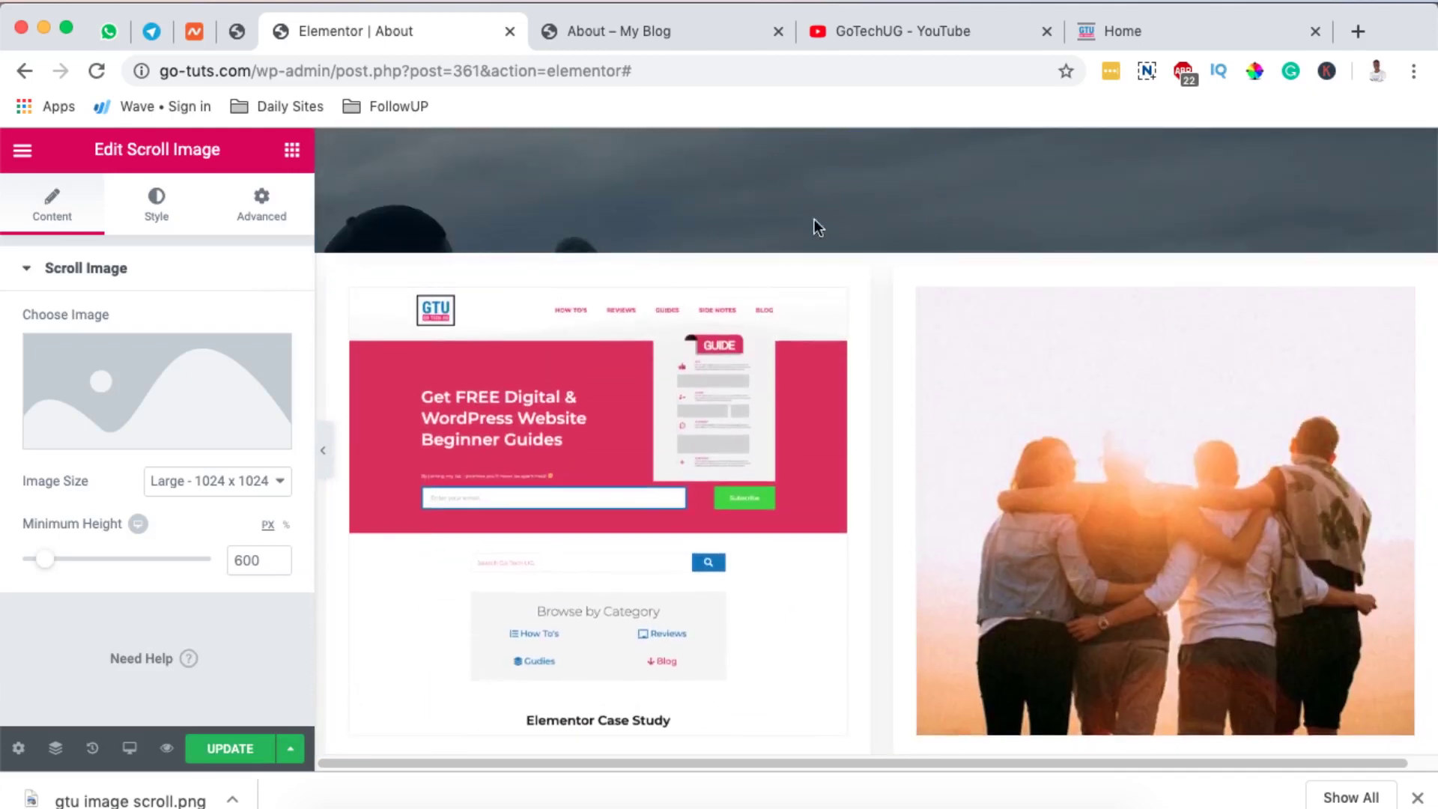
scroll(918, 315, "down", 3)
scroll(919, 315, "down", 1)
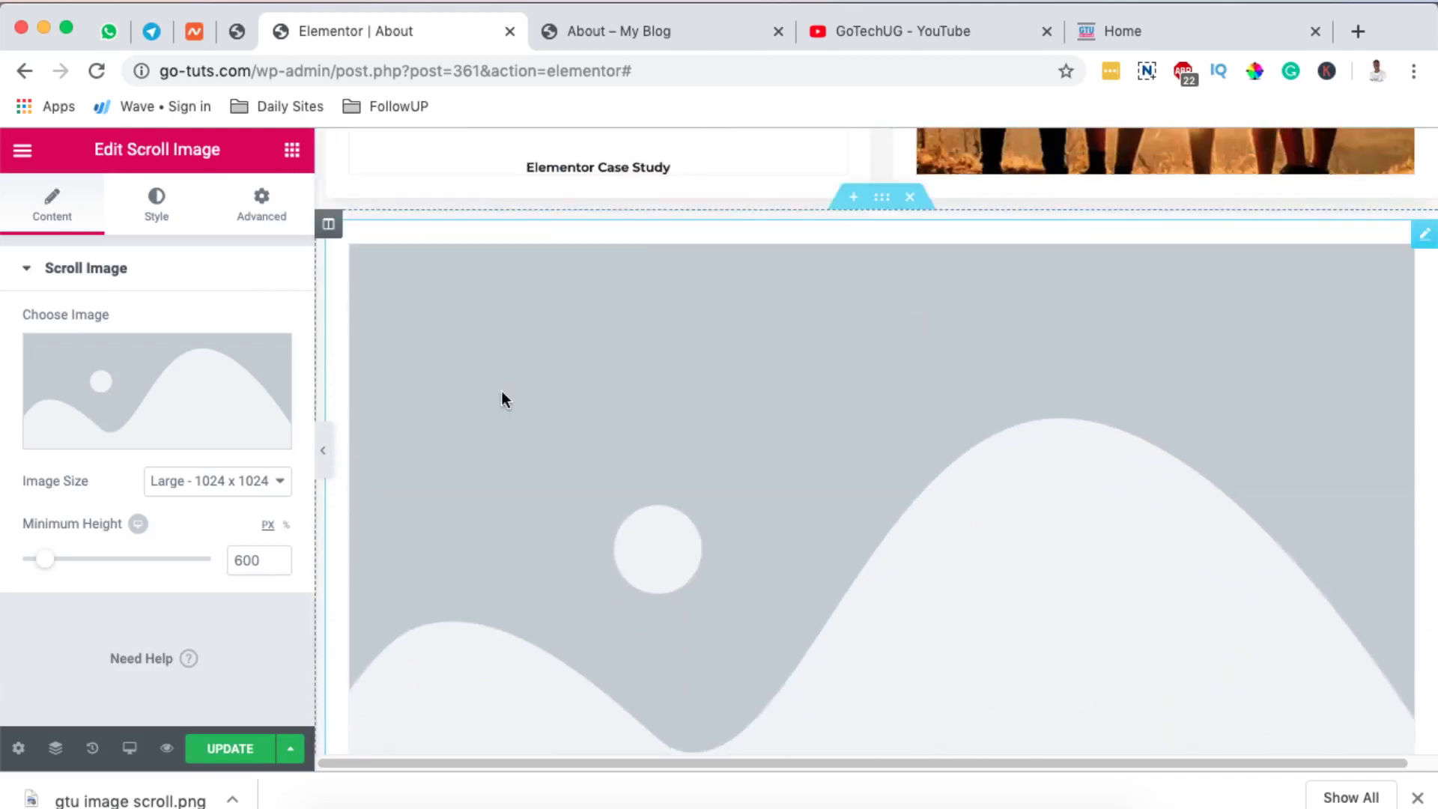
right_click(335, 231)
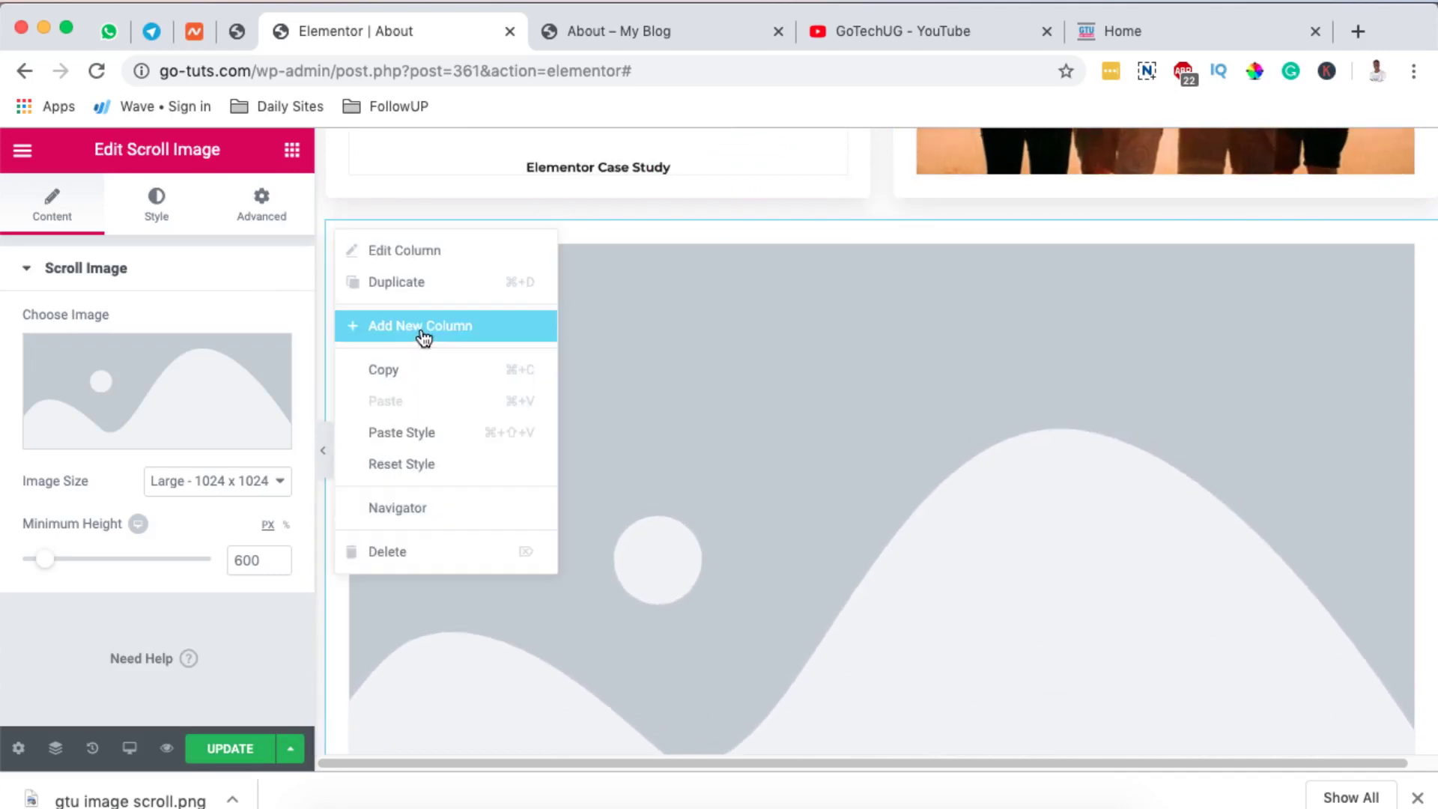
left_click(436, 286)
mouse_move(844, 306)
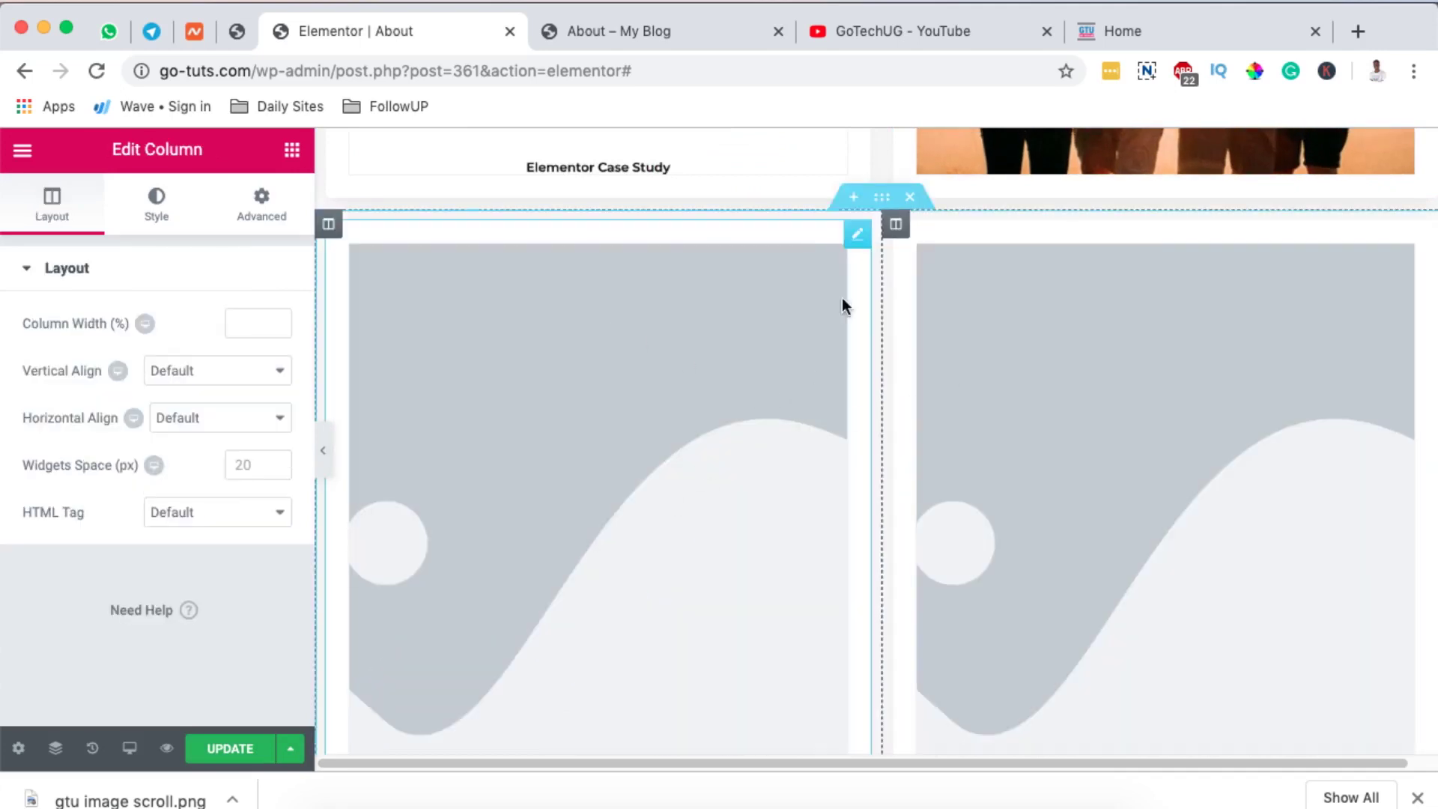
Step: Insert the case-study screenshot into the left widget and set its minimum height to 400 px
left_click(855, 237)
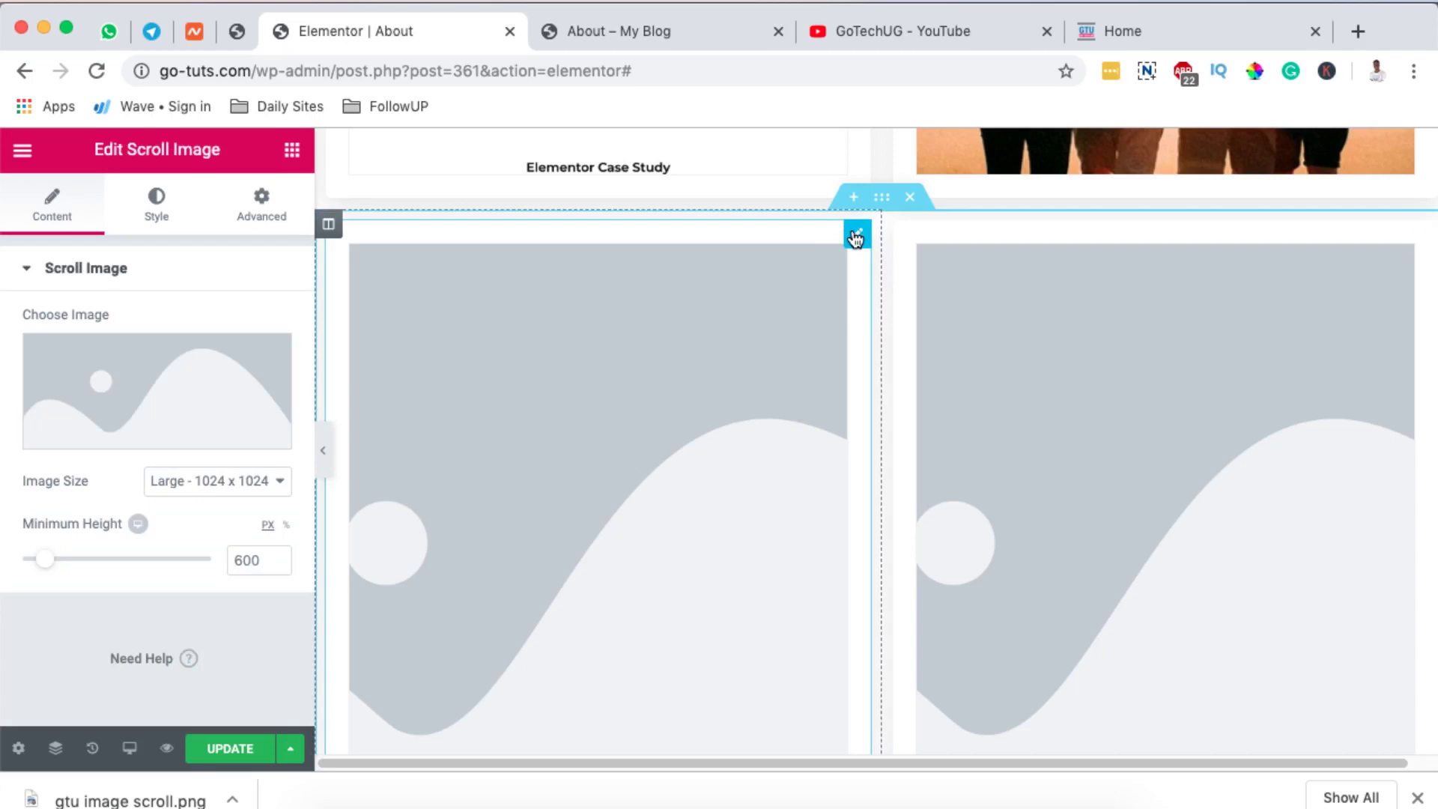
left_click(143, 394)
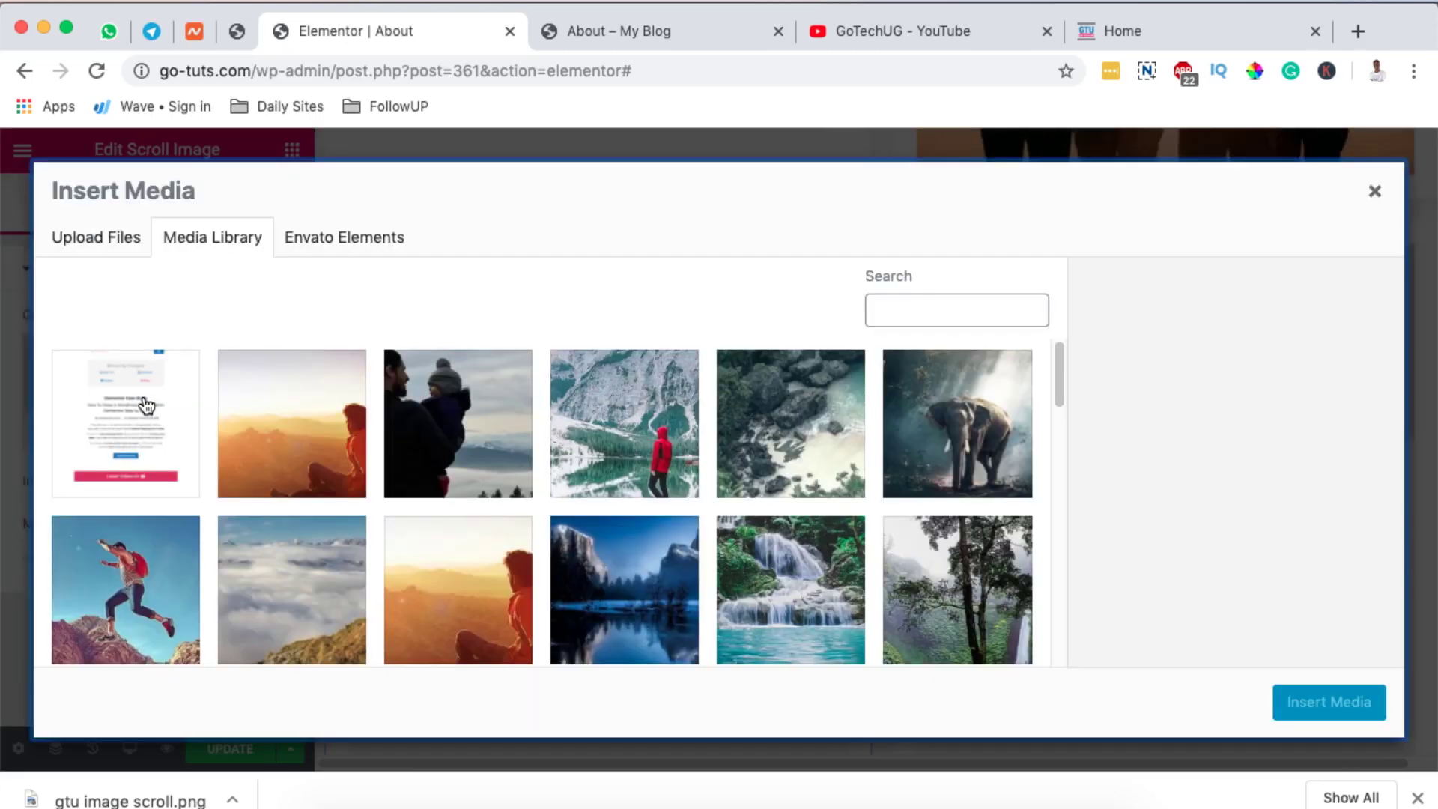
left_click(146, 404)
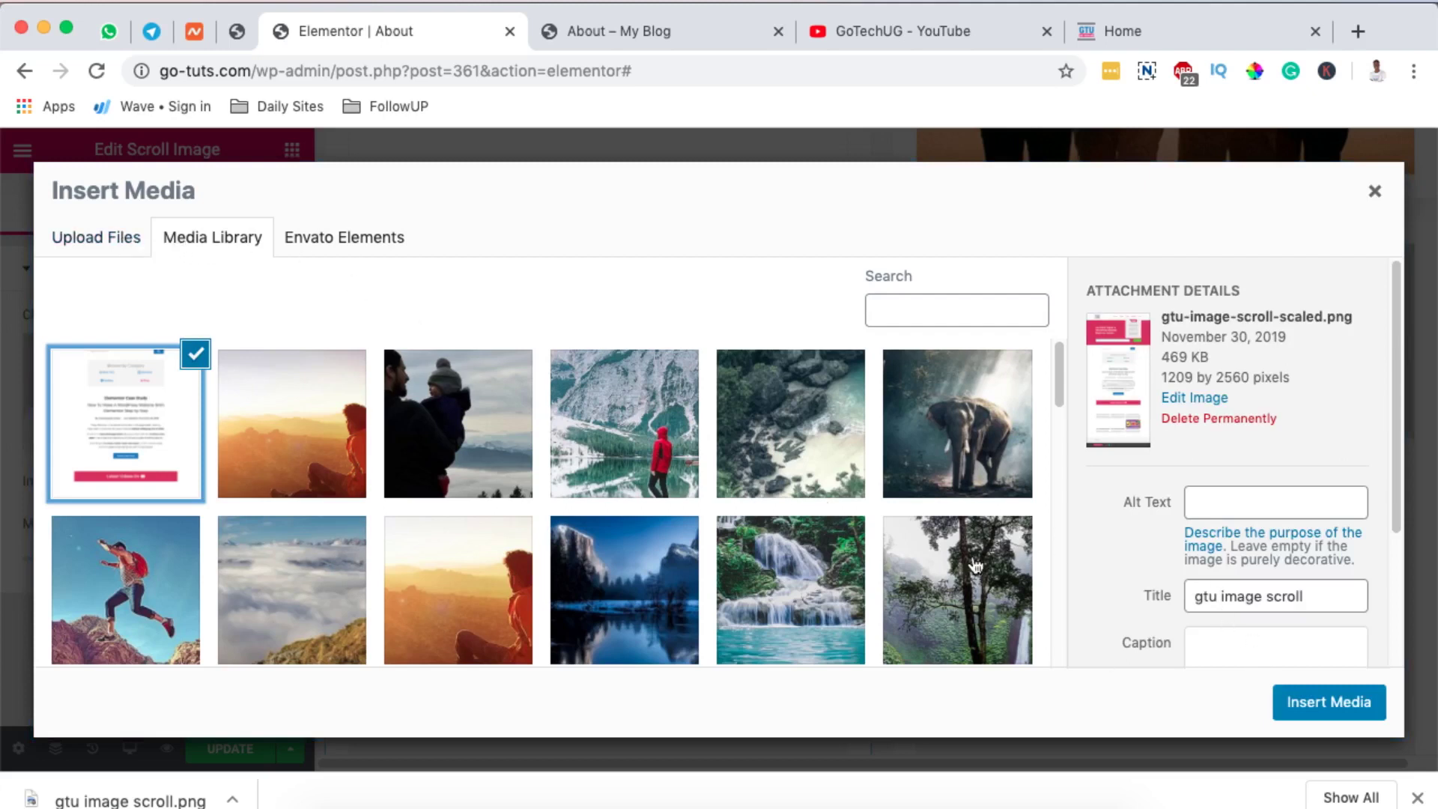
left_click(1328, 699)
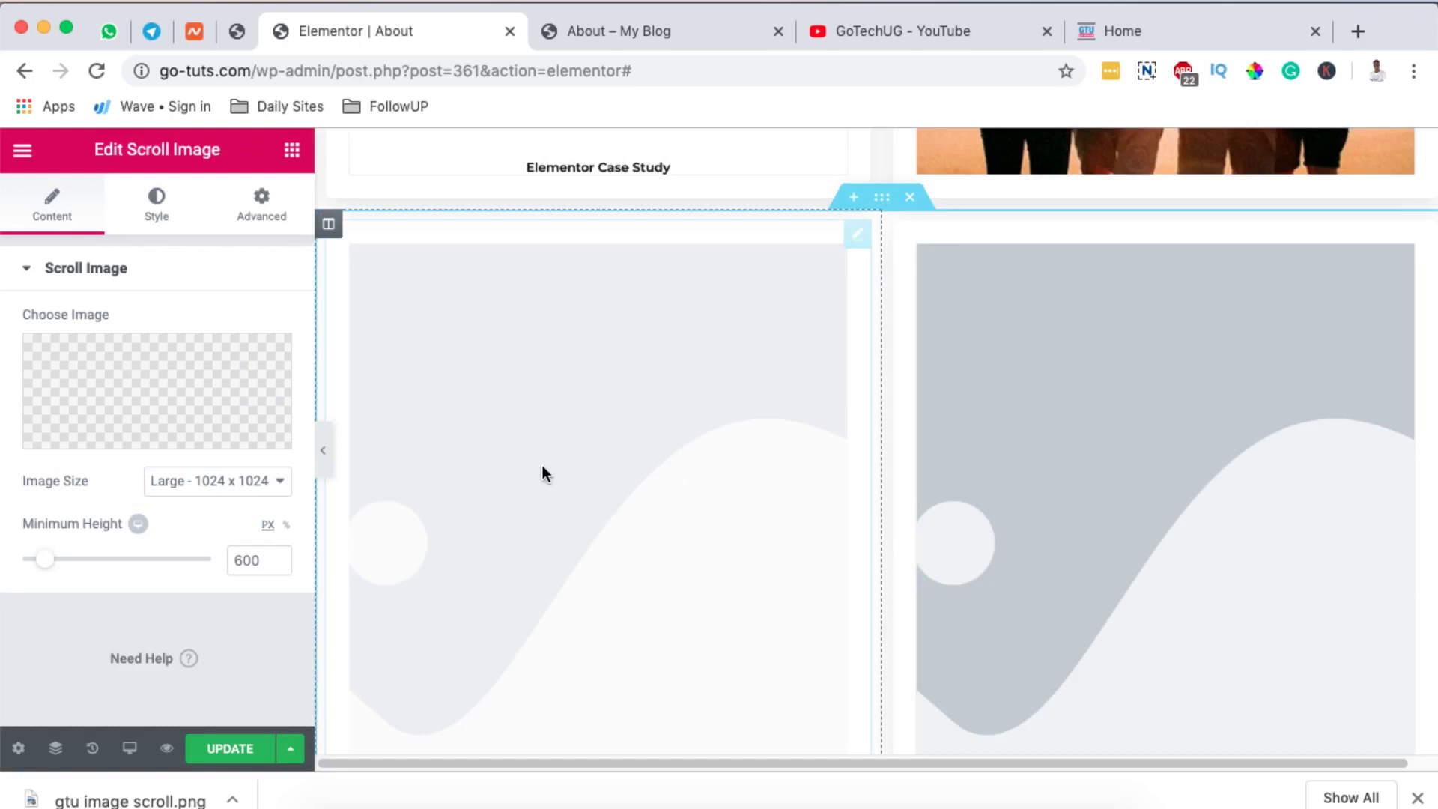
double_click(252, 570)
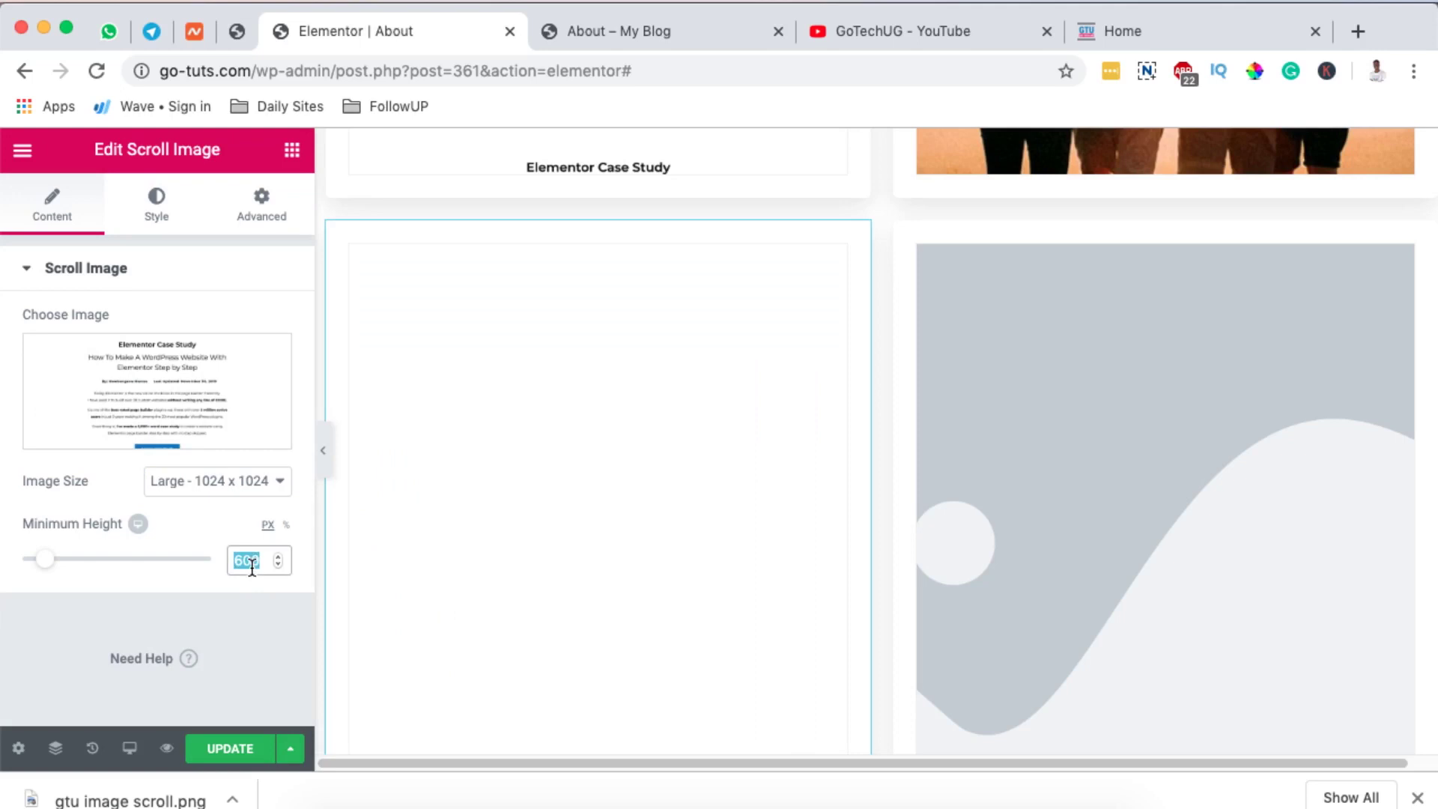
type("400")
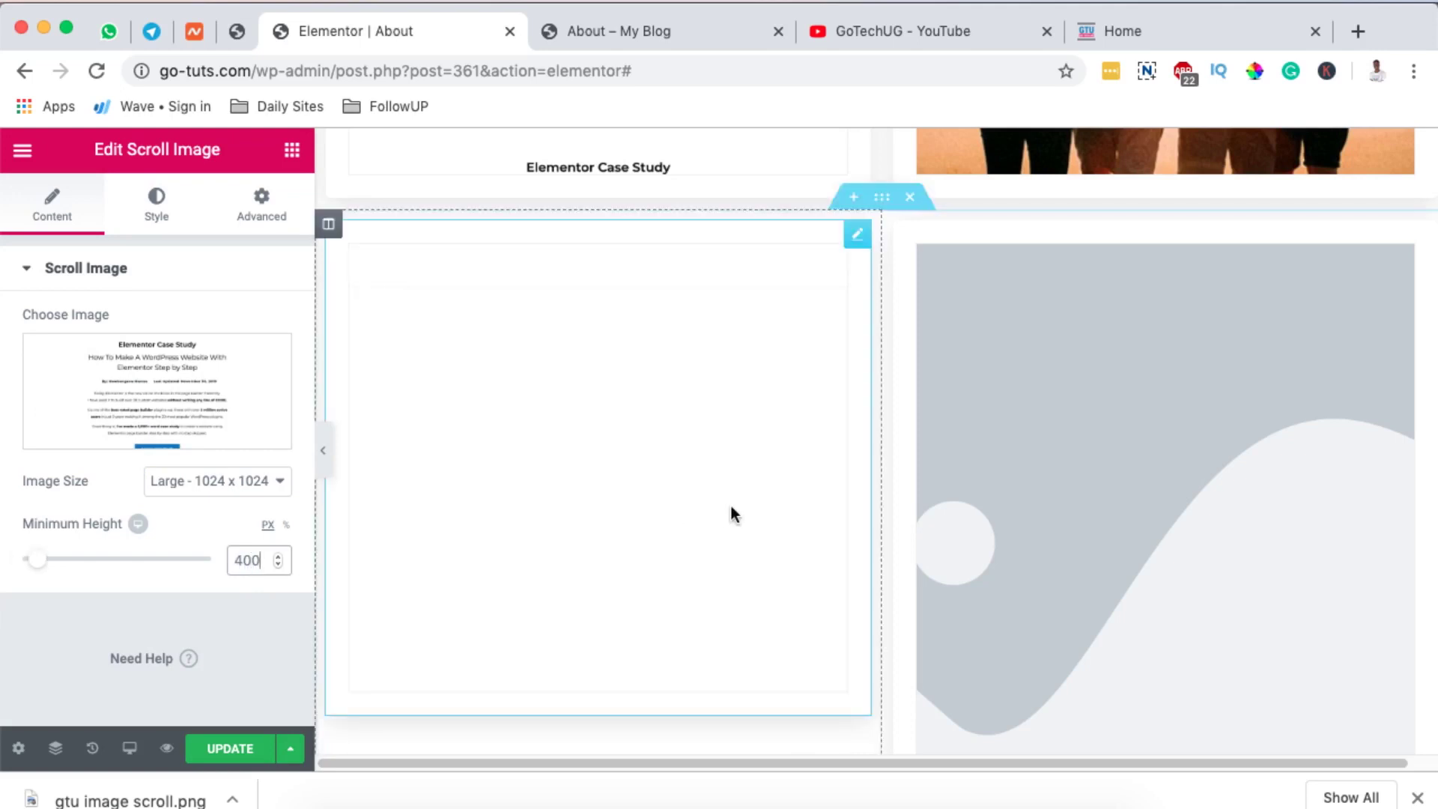
mouse_move(1165, 472)
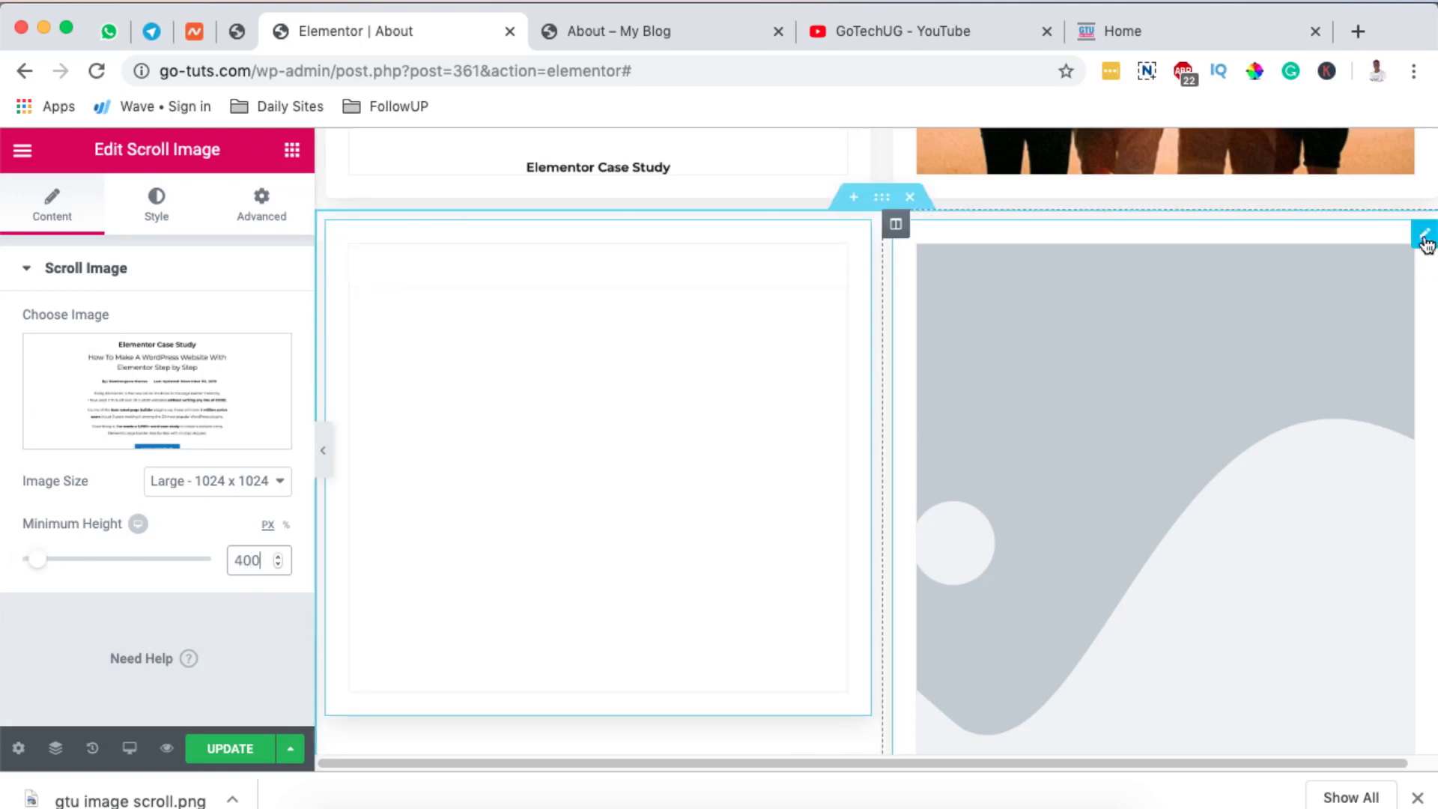
Step: Insert the group-of-friends photo into the right Scroll Image widget
left_click(1425, 238)
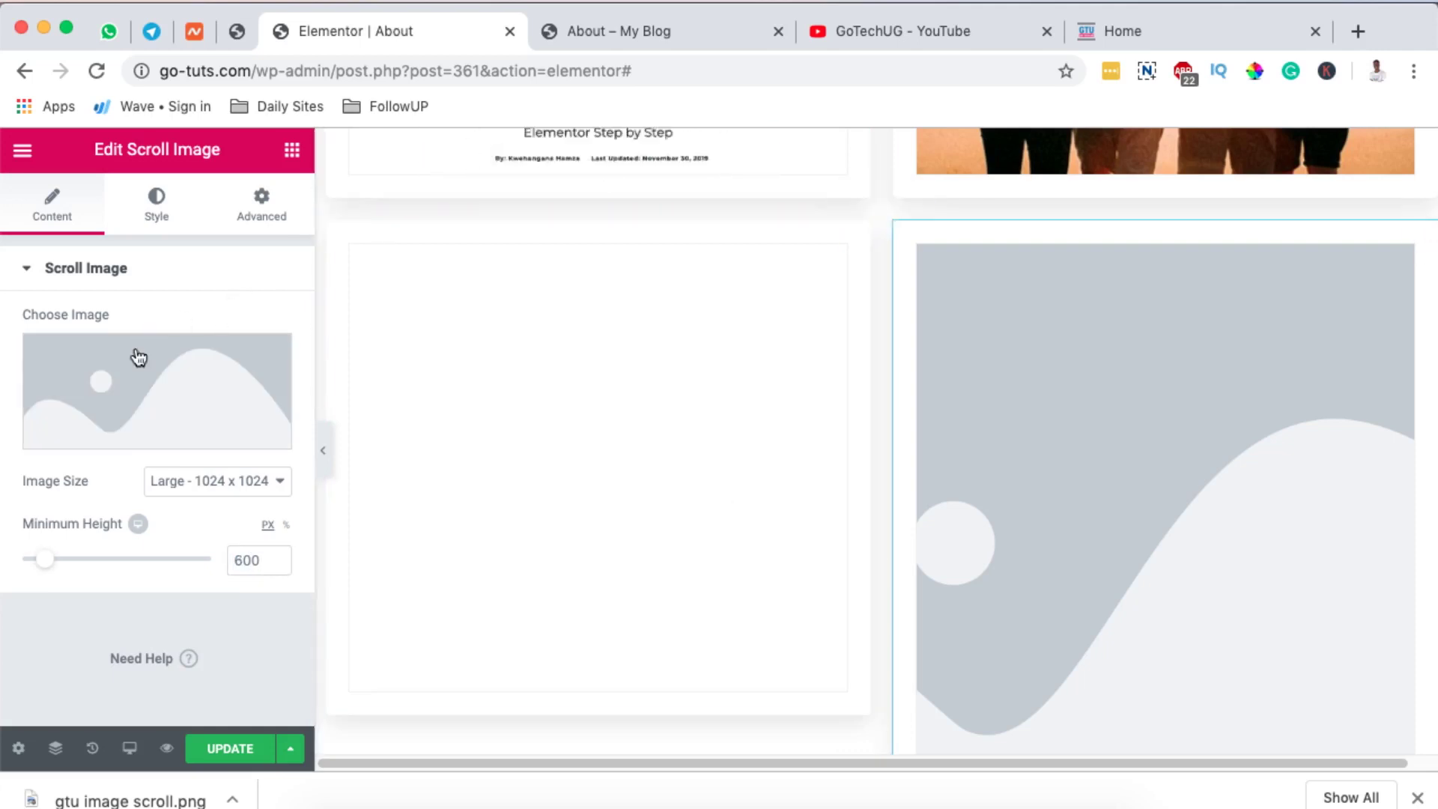
left_click(128, 385)
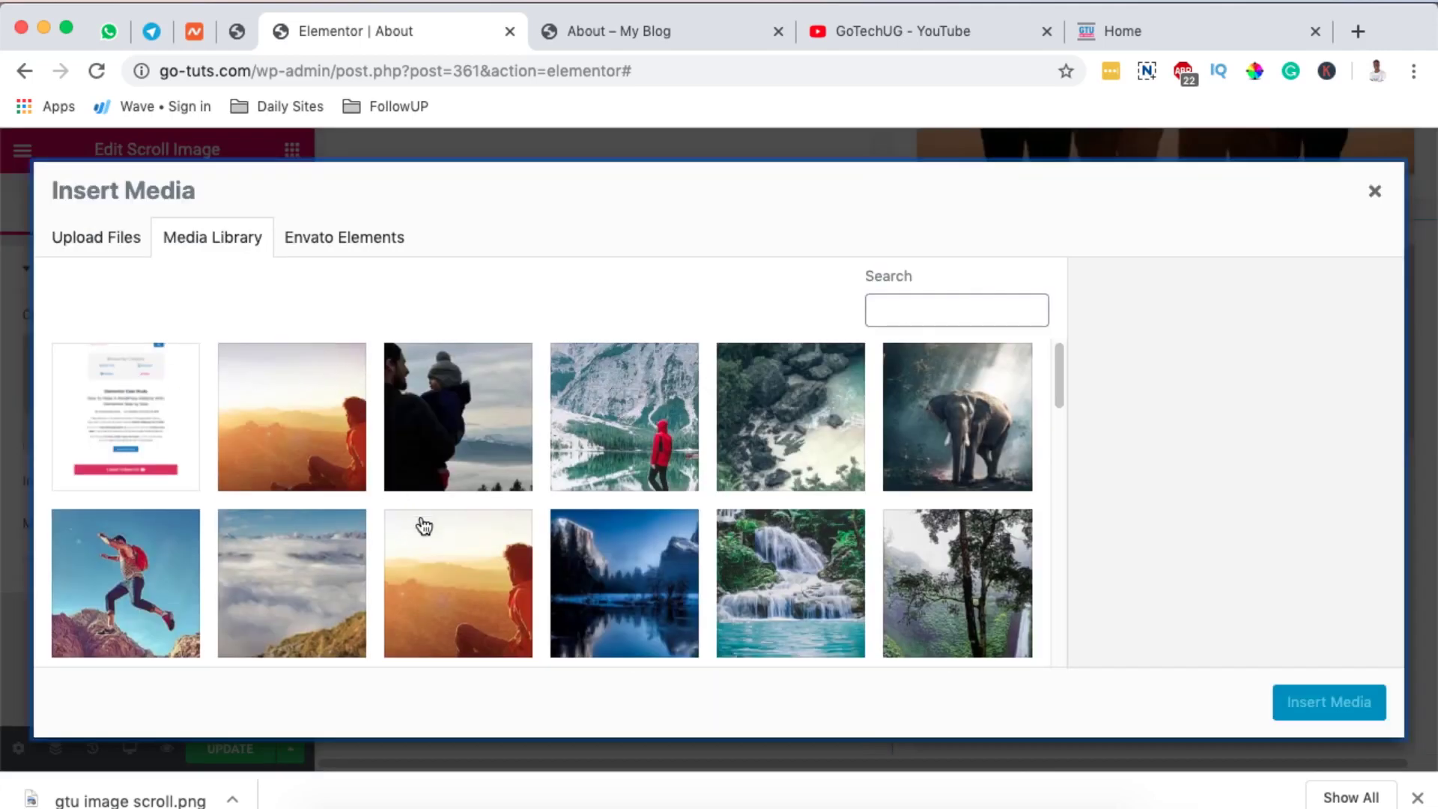
scroll(421, 524, "down", 5)
scroll(674, 517, "down", 3)
left_click(944, 515)
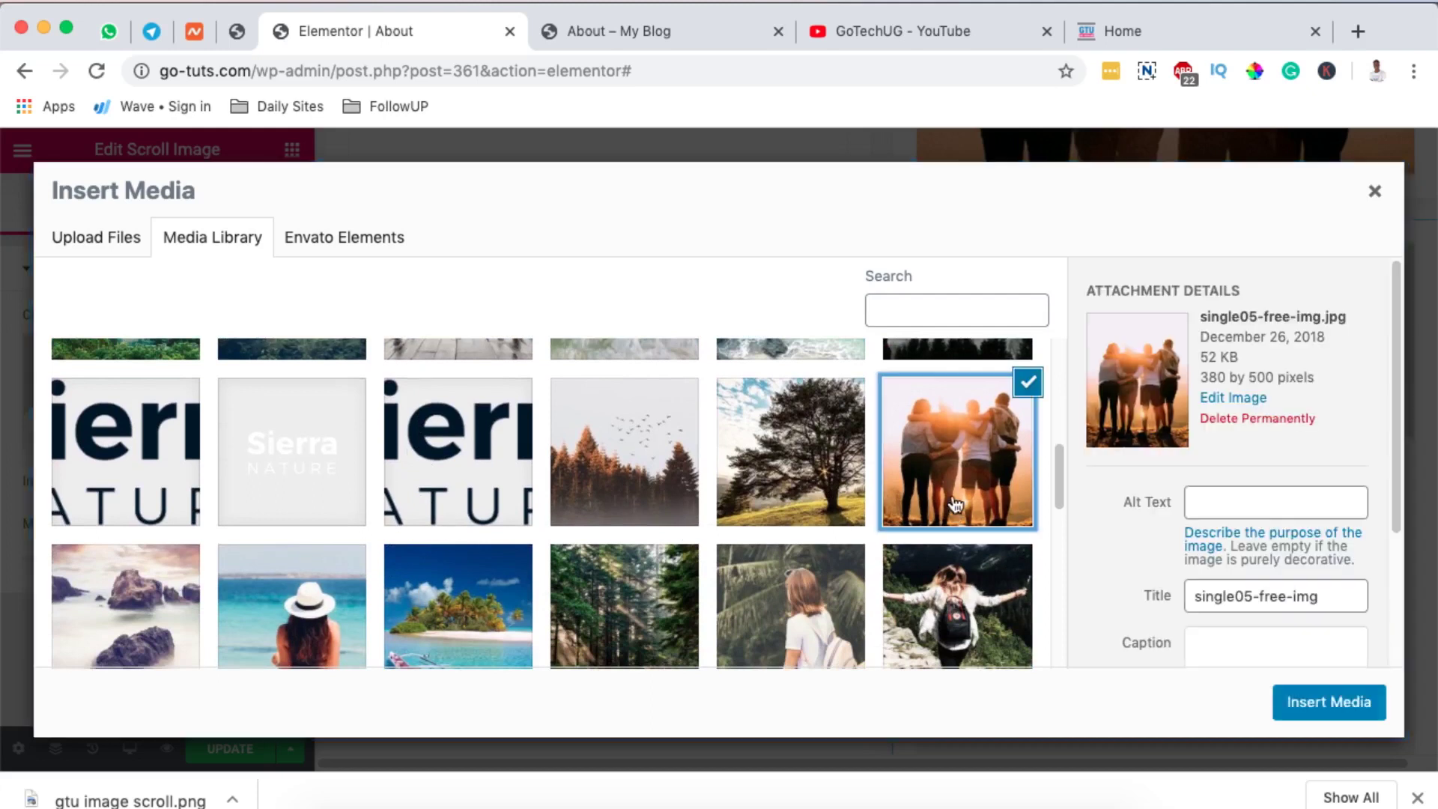
left_click(1311, 719)
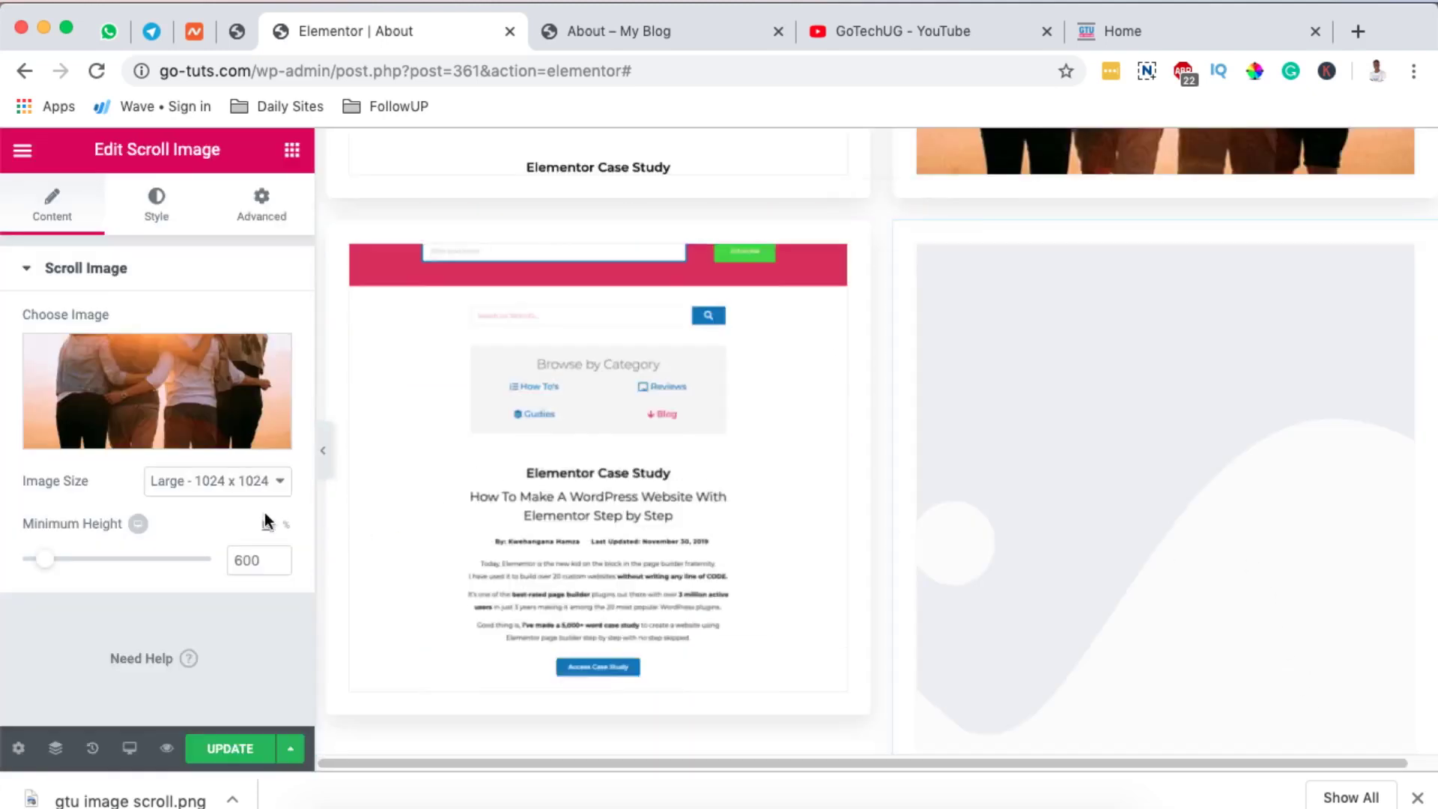
Step: Set Image Size to Full for both the group photo and screenshot widgets
left_click(253, 481)
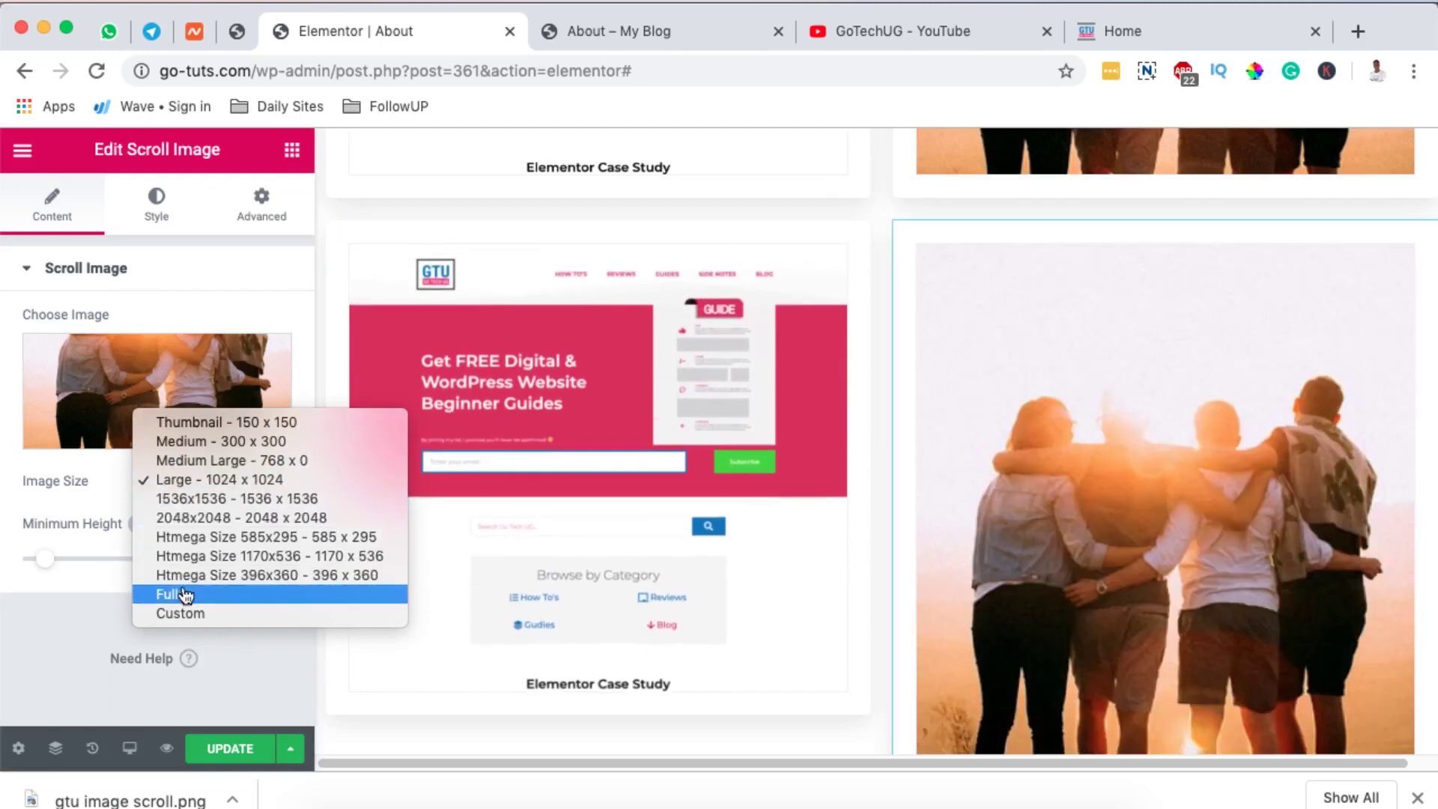
left_click(181, 594)
left_click(858, 235)
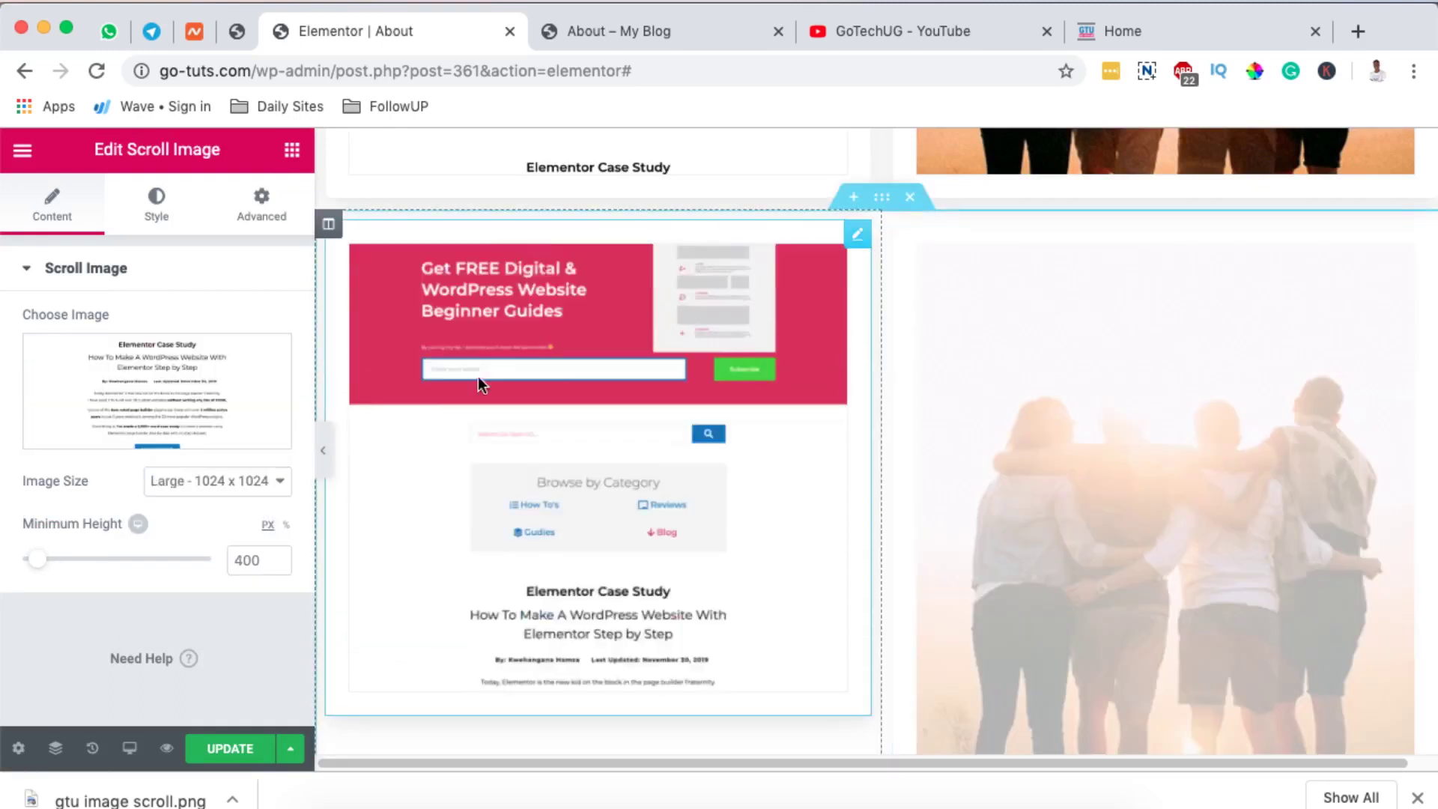
left_click(196, 485)
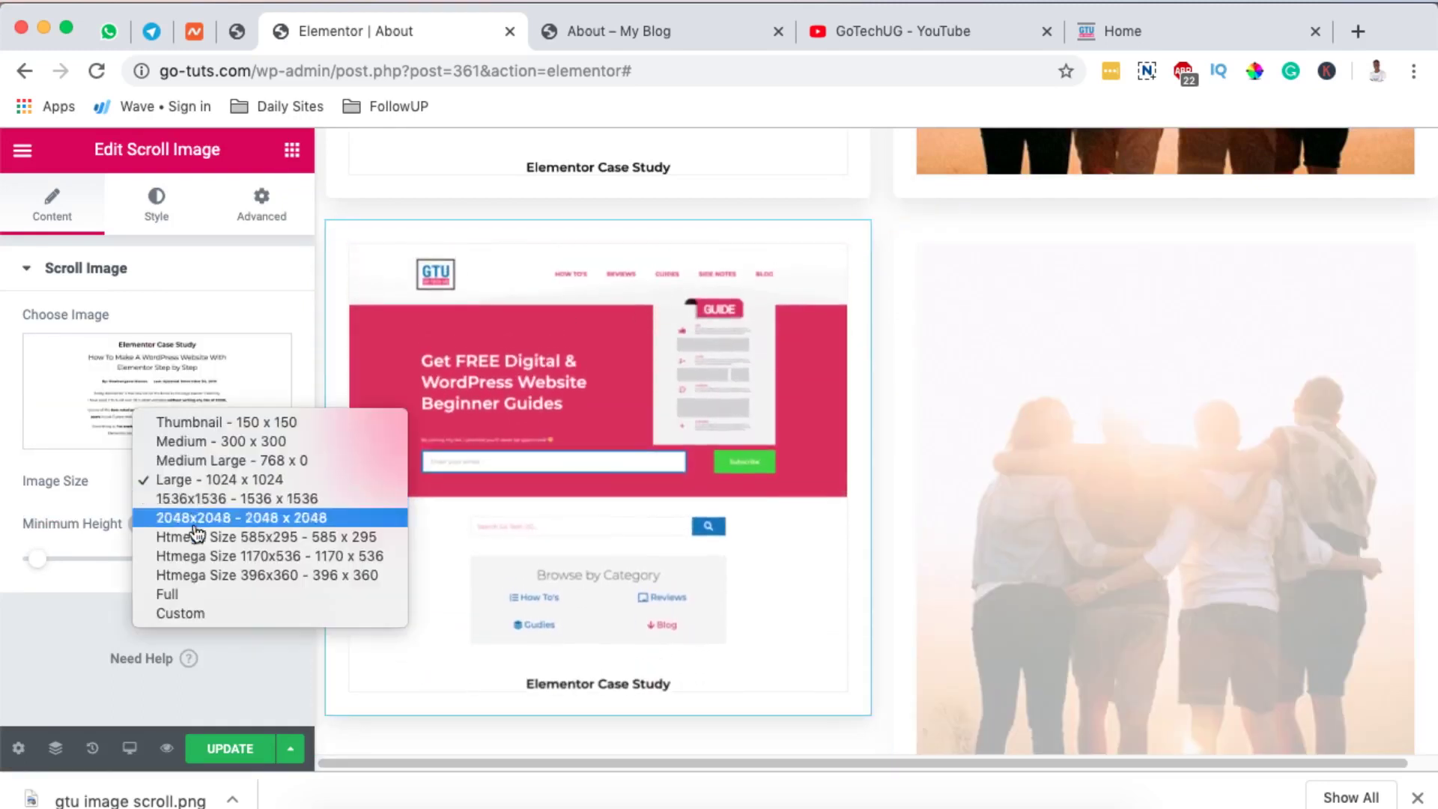
left_click(176, 591)
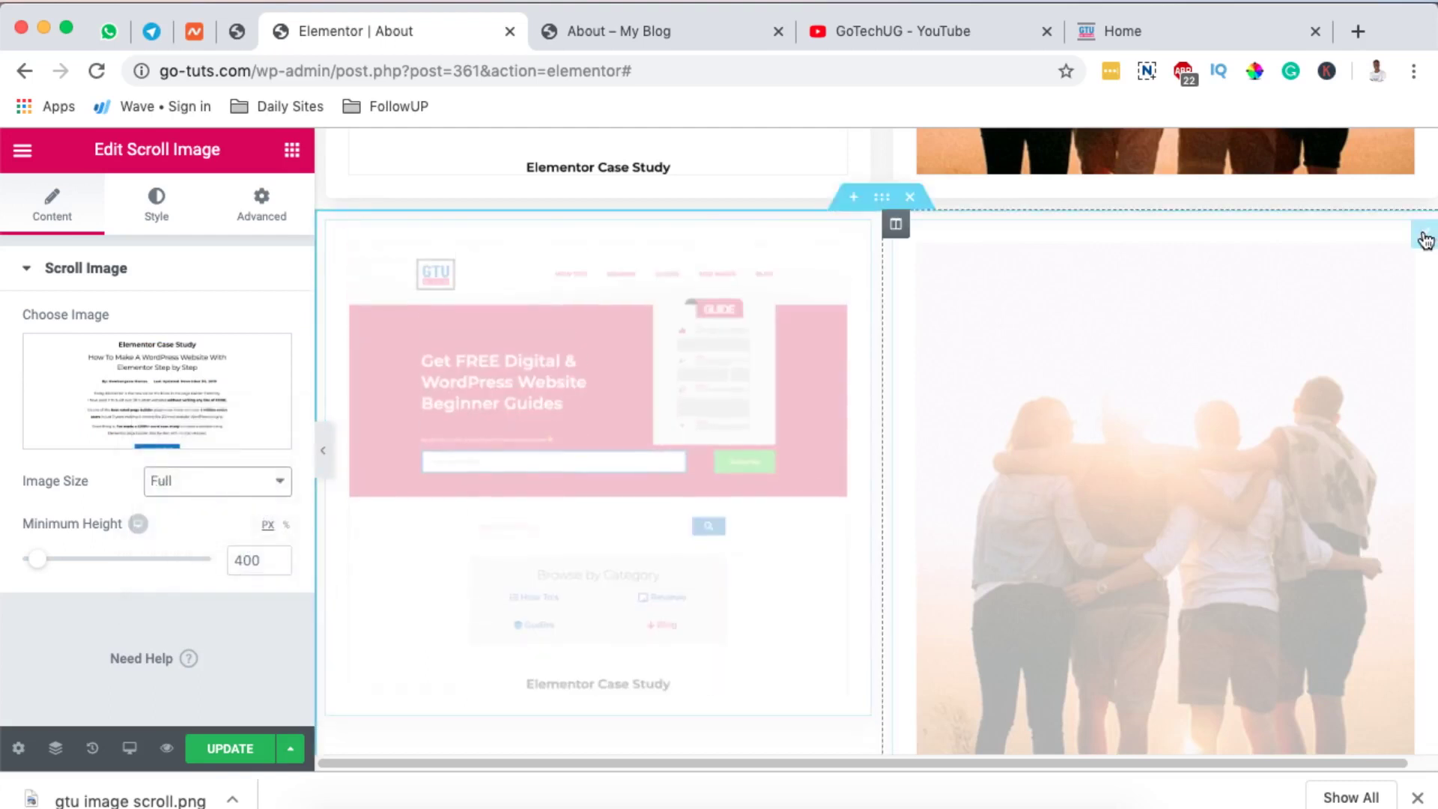
Step: Give the group photo widget a 400 px minimum height
left_click(1425, 239)
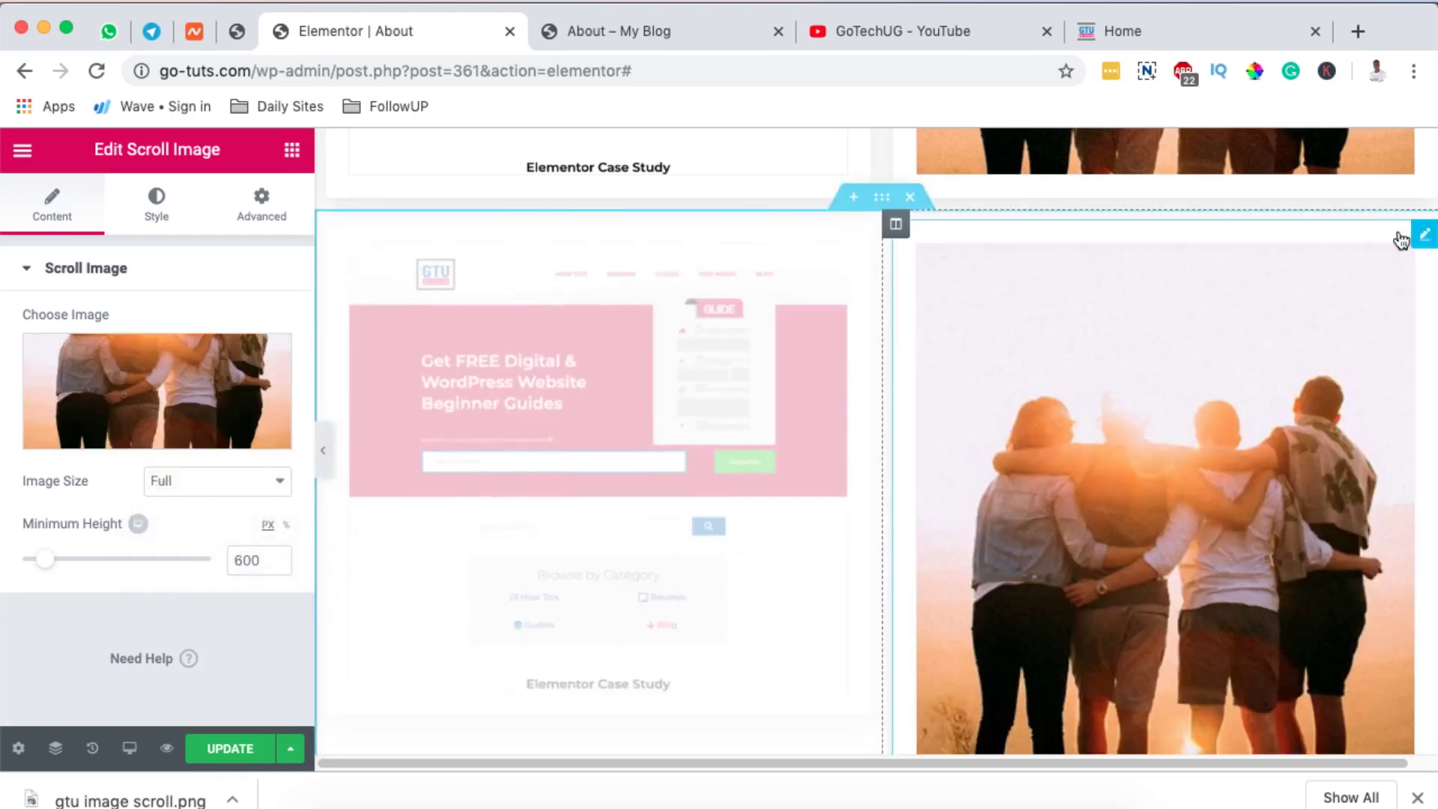
double_click(246, 561)
type("400")
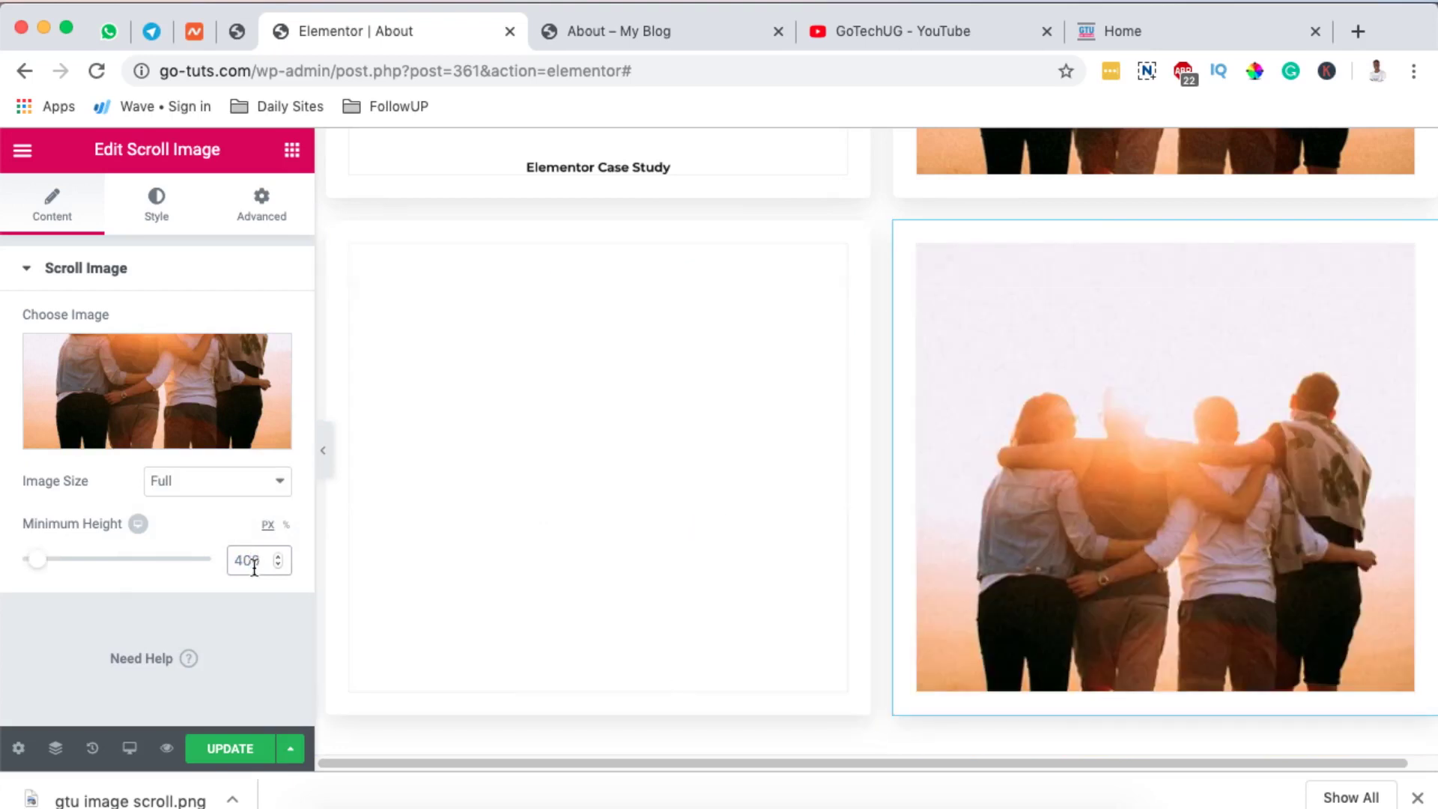
left_click(141, 268)
Step: Review the Scroll Image style options and save the About page with Update
left_click(106, 270)
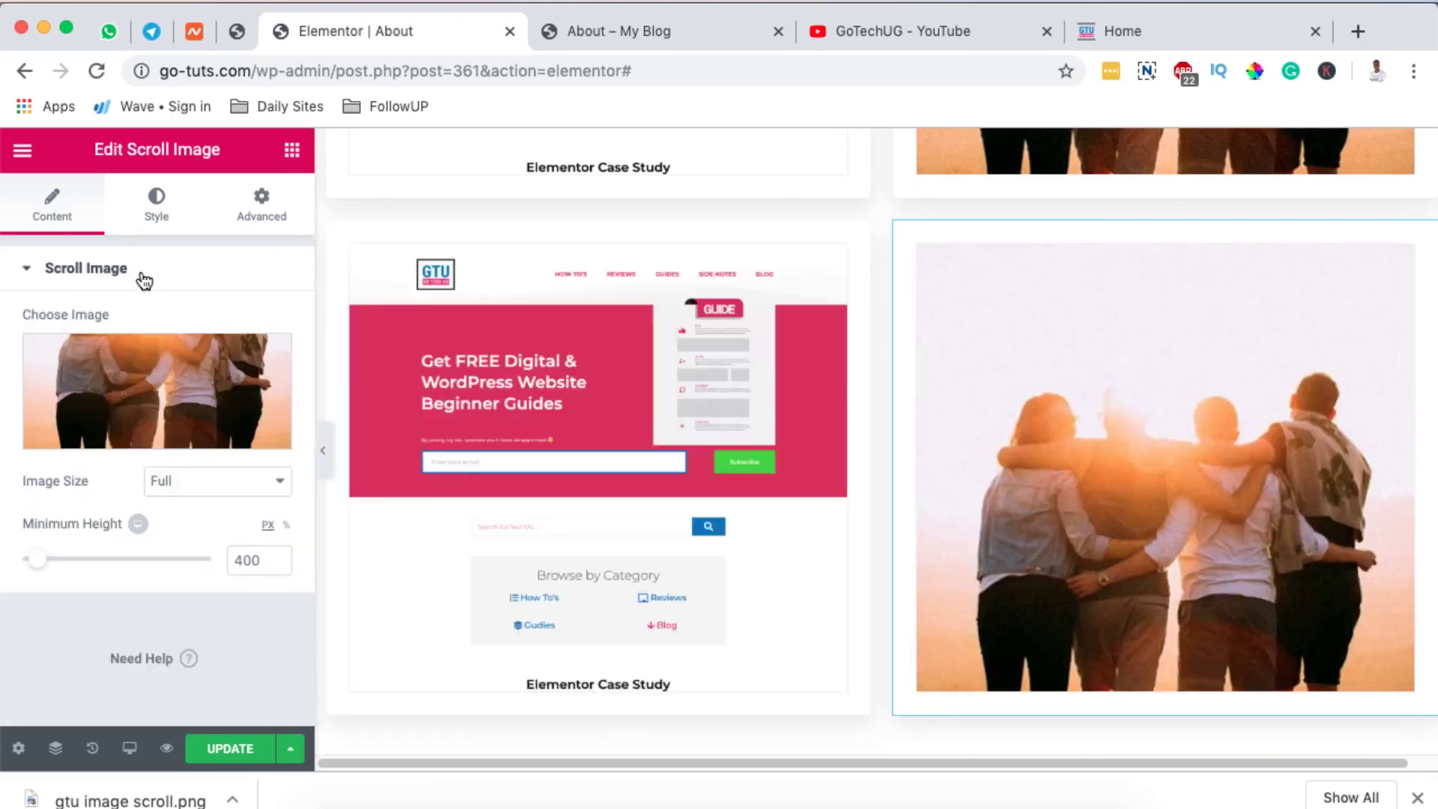
left_click(152, 225)
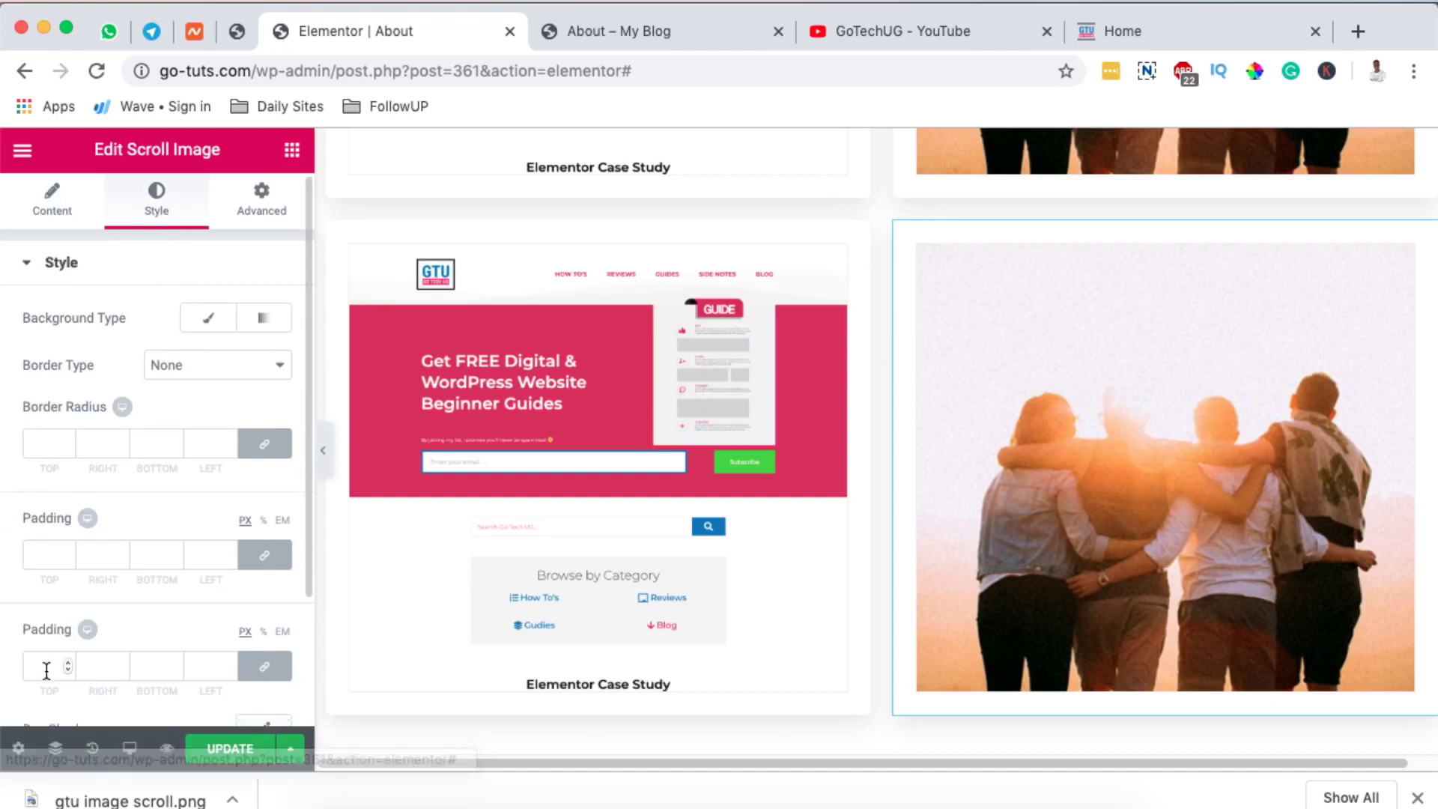
scroll(45, 671, "down", 3)
scroll(46, 669, "up", 3)
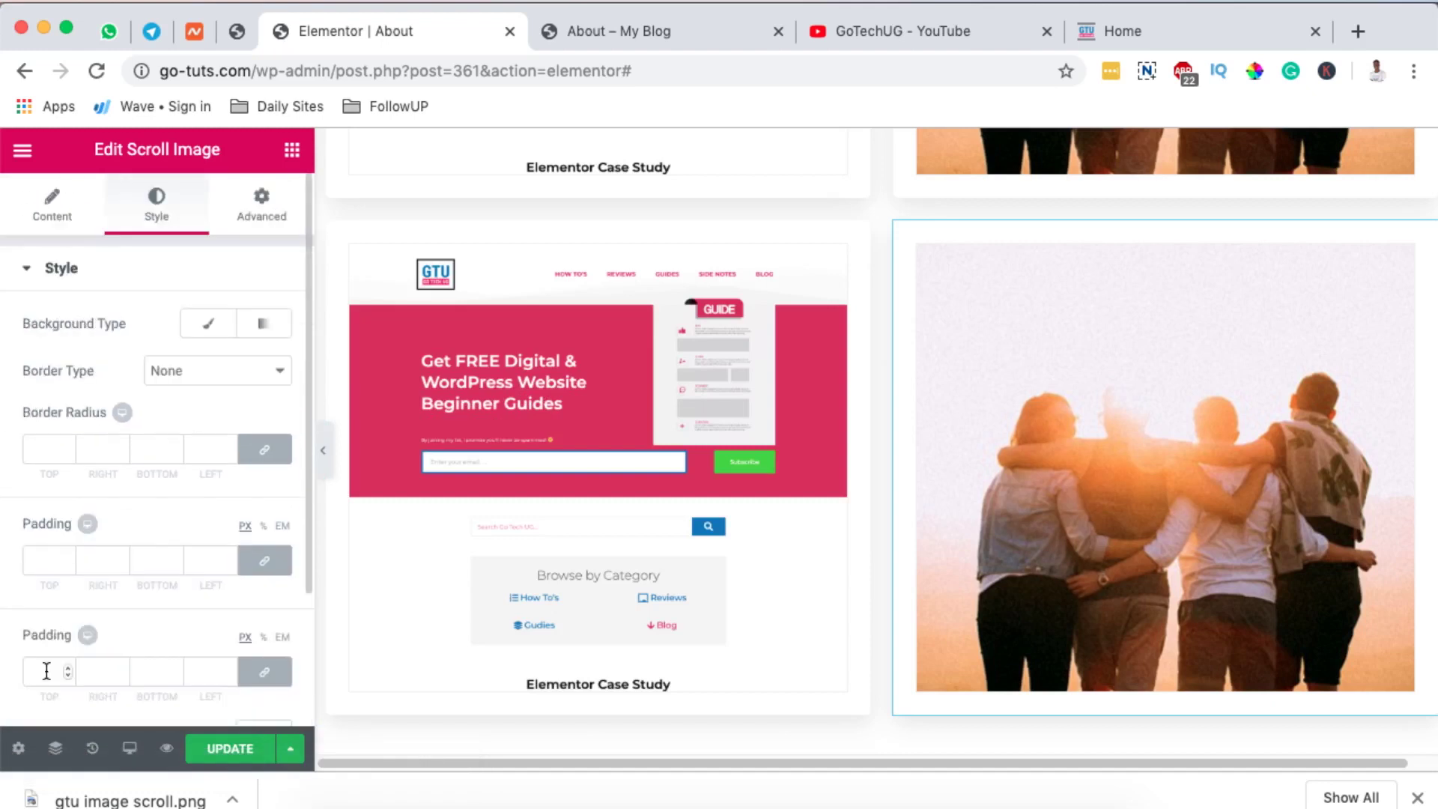
left_click(52, 204)
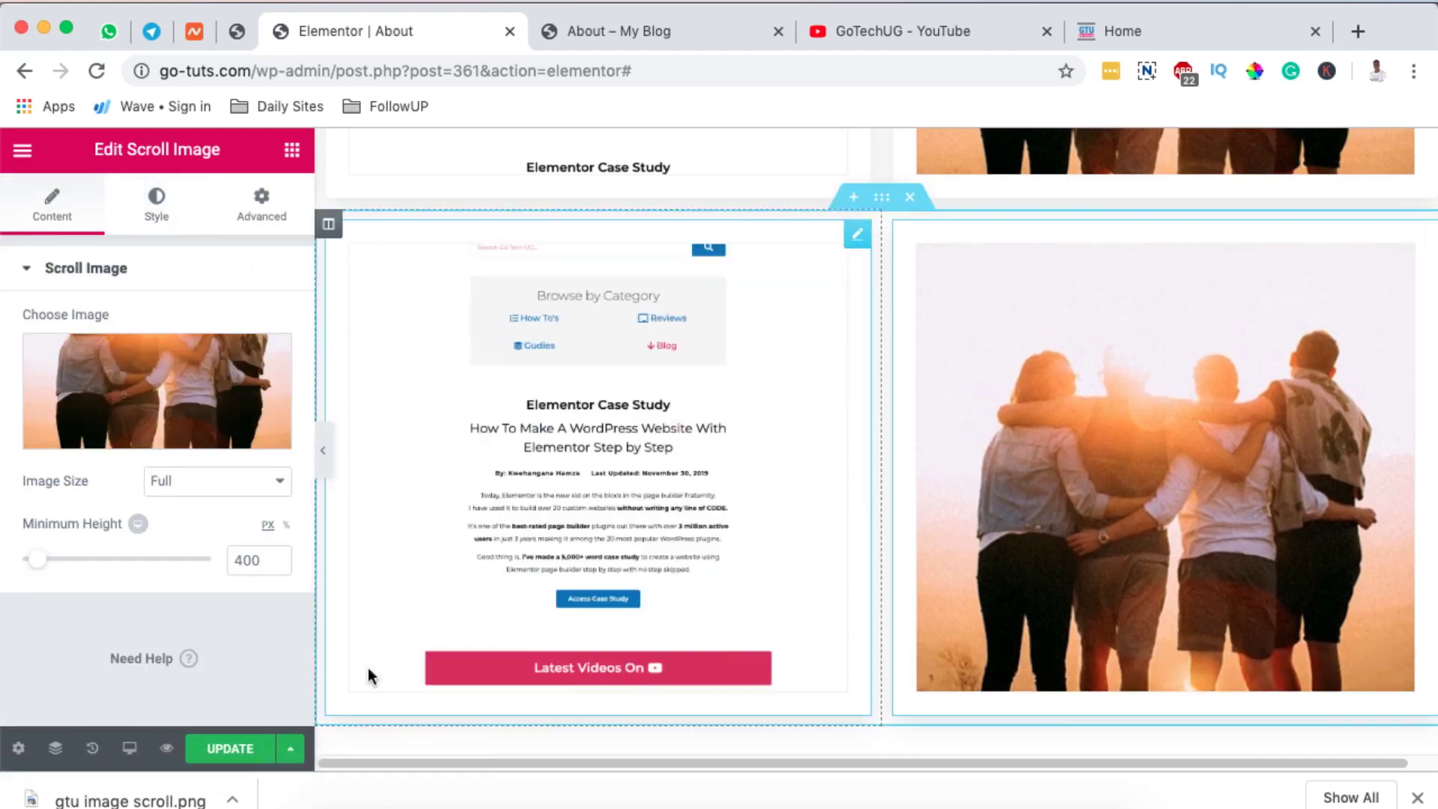
left_click(228, 748)
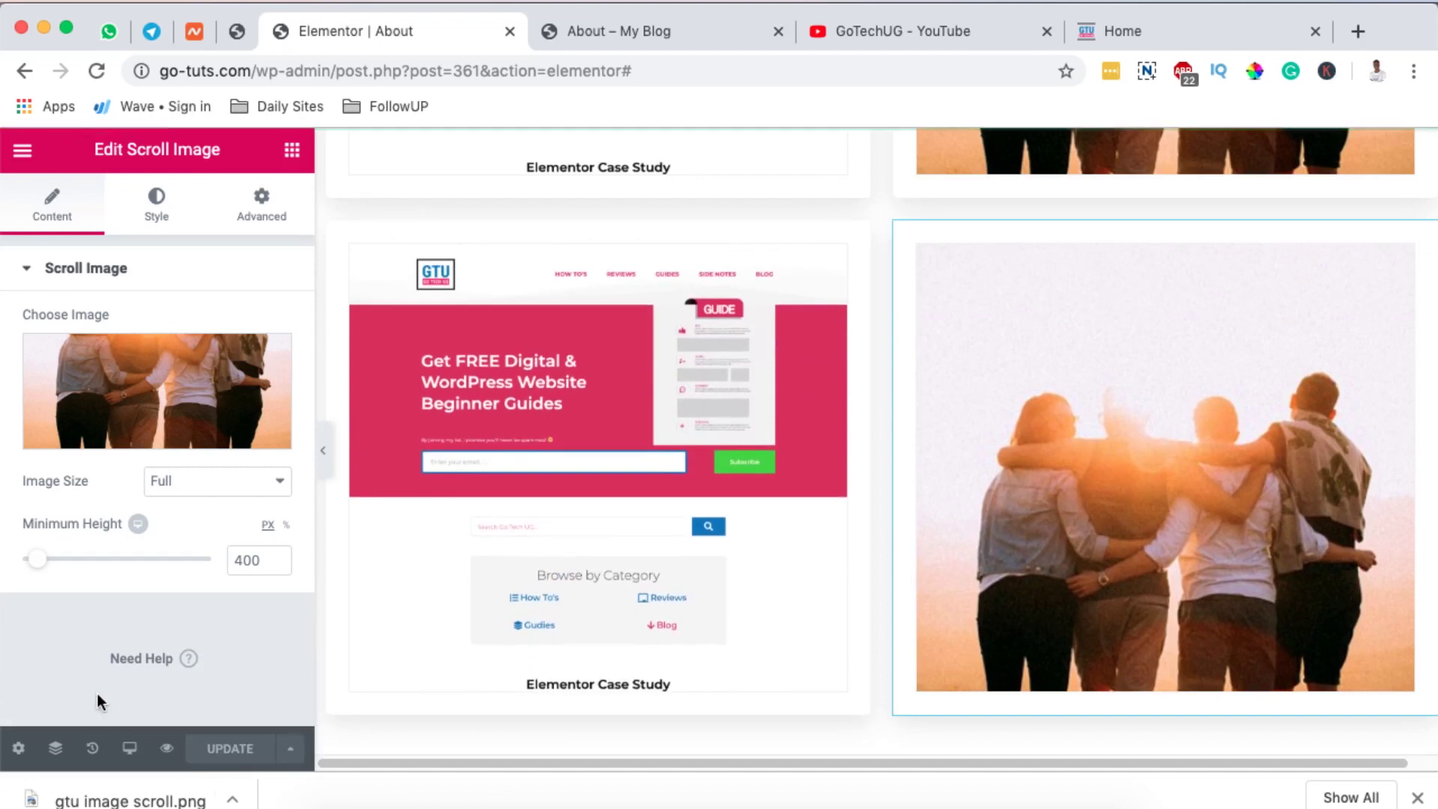
Step: Reload the live About page to show the updated screenshot and group photo scroll images
left_click(640, 30)
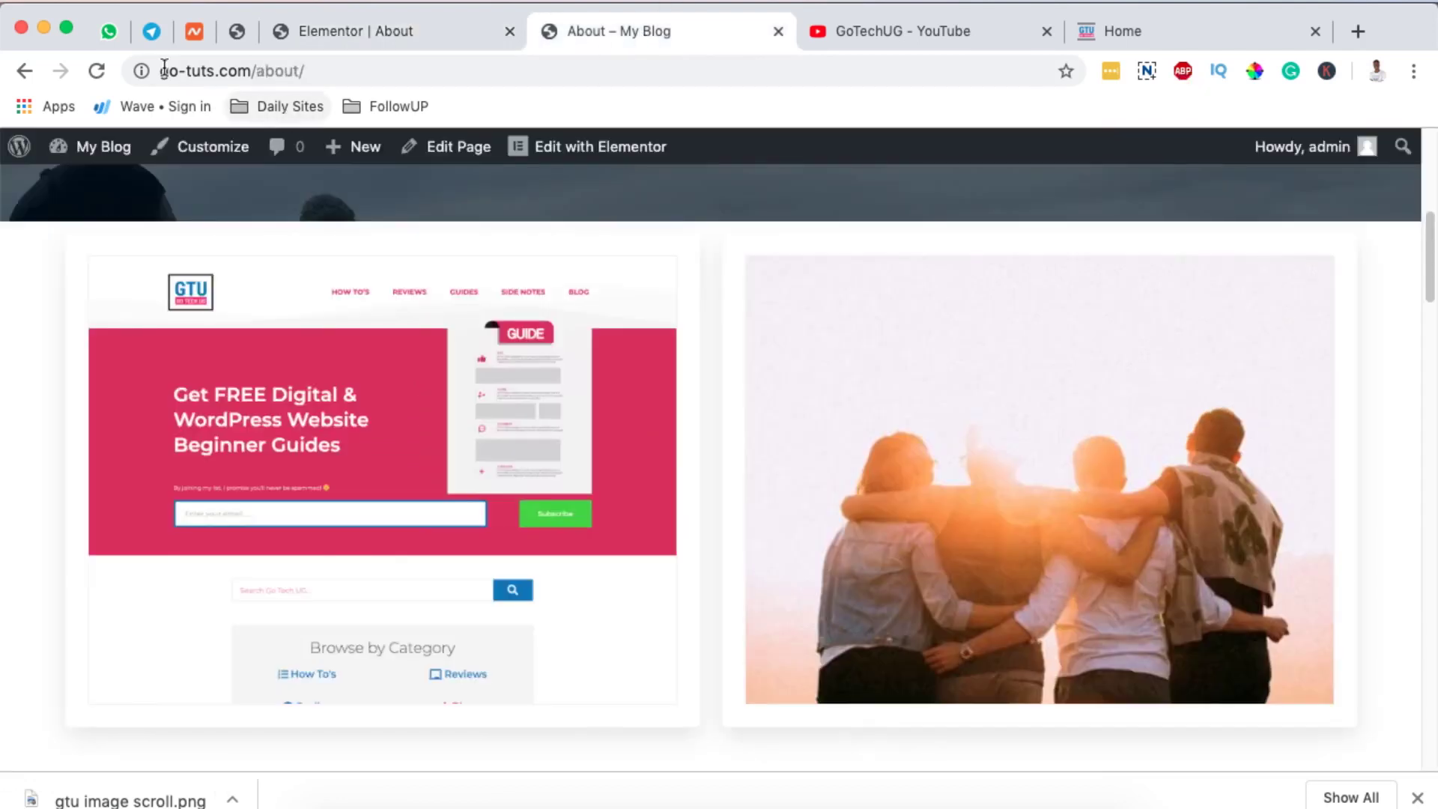
left_click(95, 73)
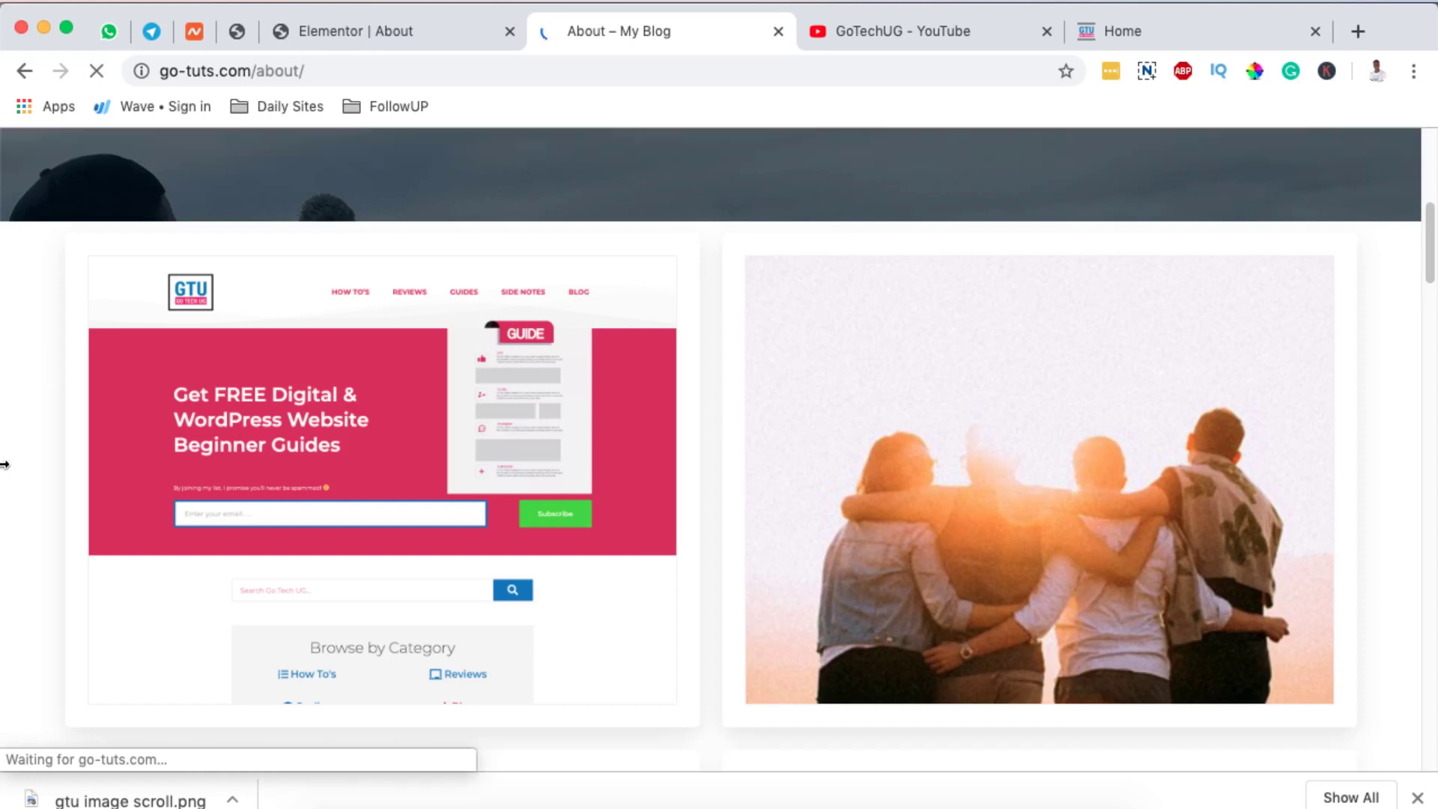
scroll(5, 463, "down", 5)
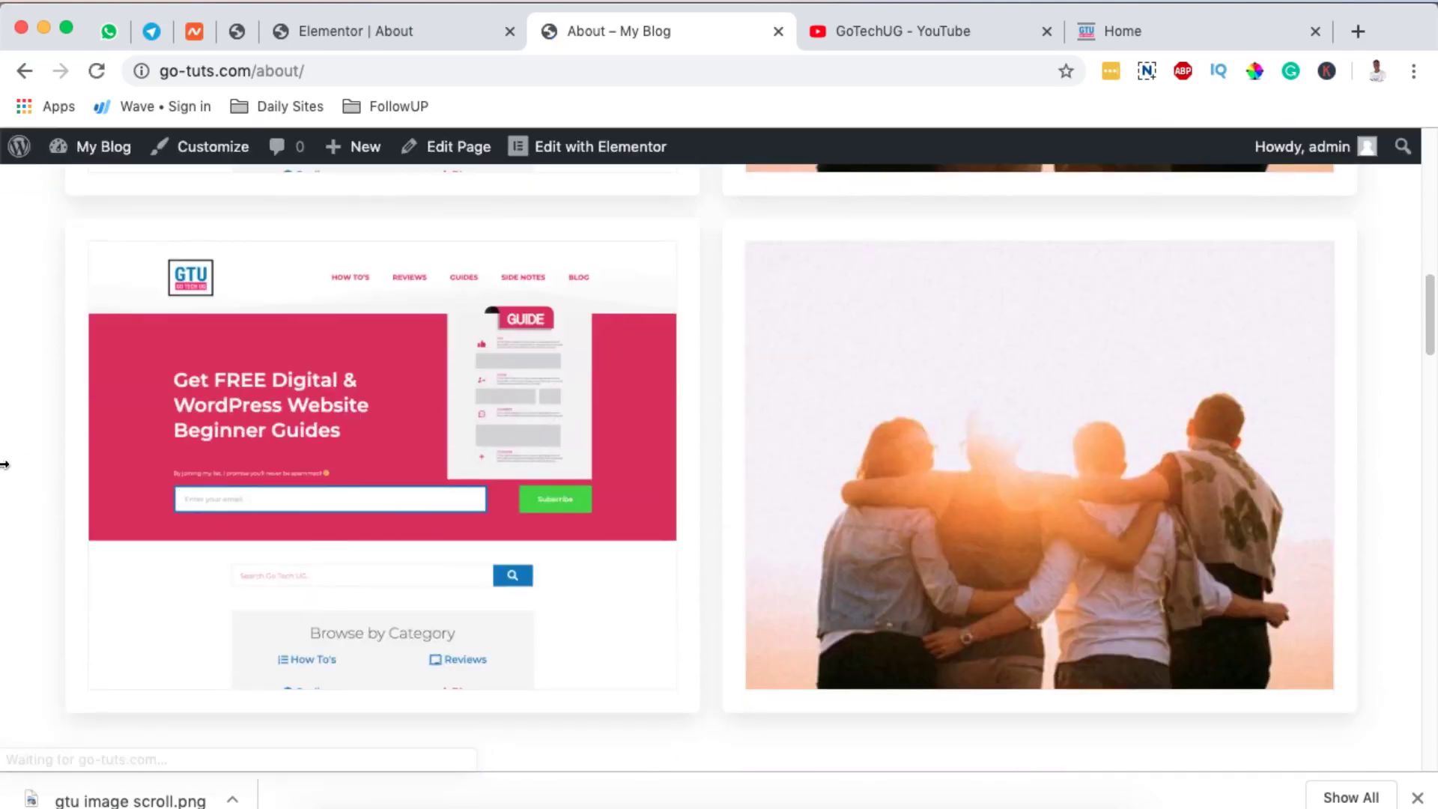
scroll(5, 464, "up", 2)
scroll(5, 464, "up", 2)
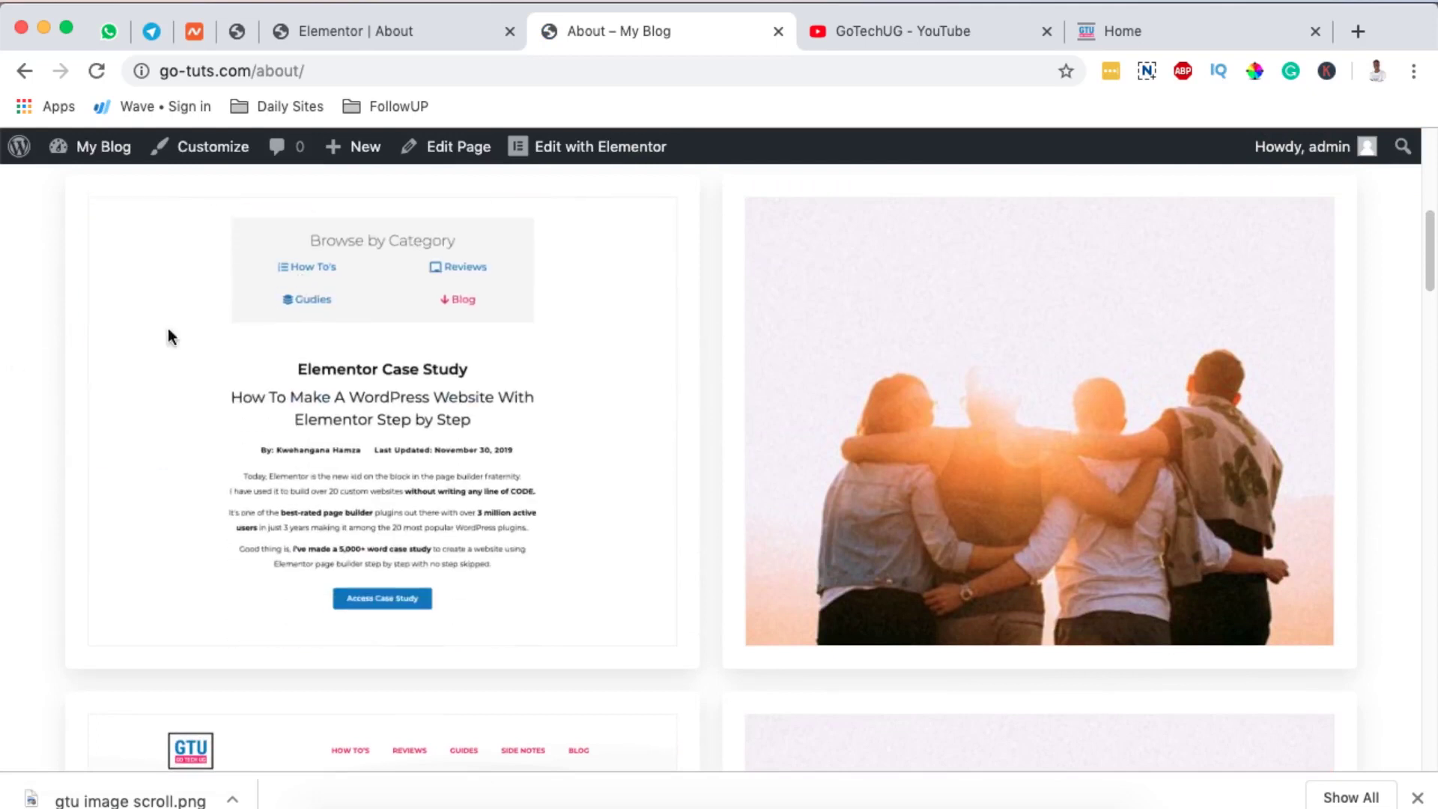
scroll(48, 487, "down", 3)
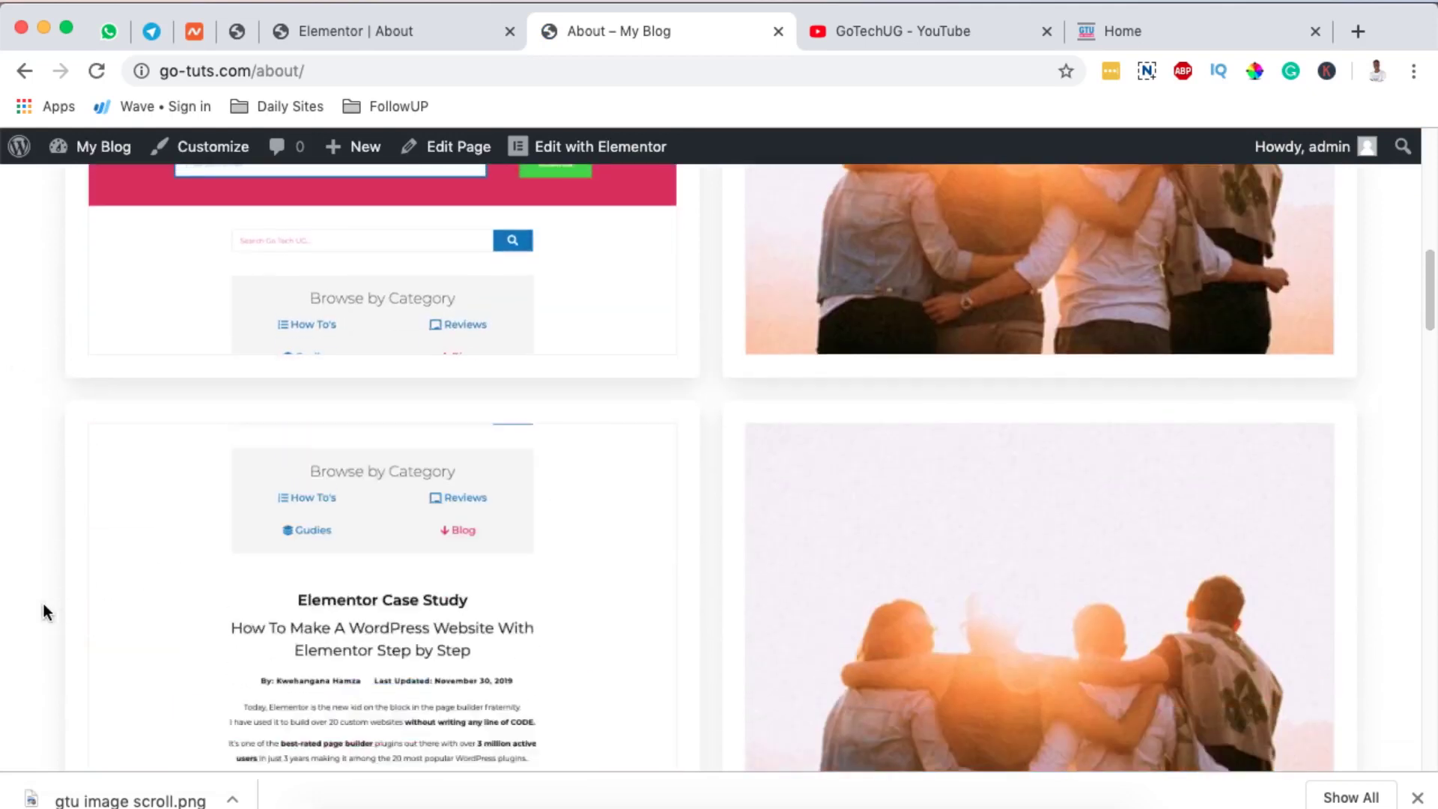
scroll(43, 603, "down", 2)
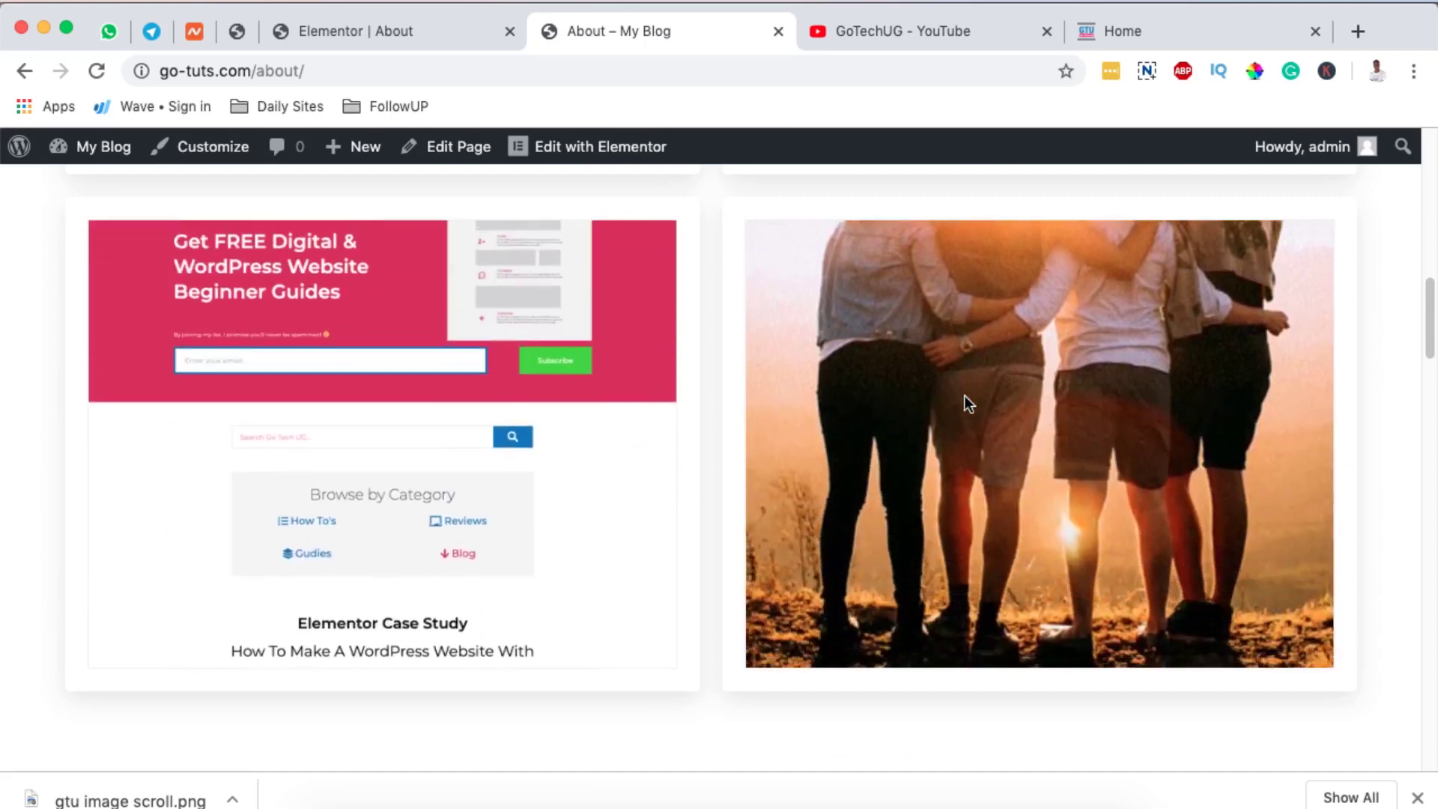
scroll(53, 550, "down", 4)
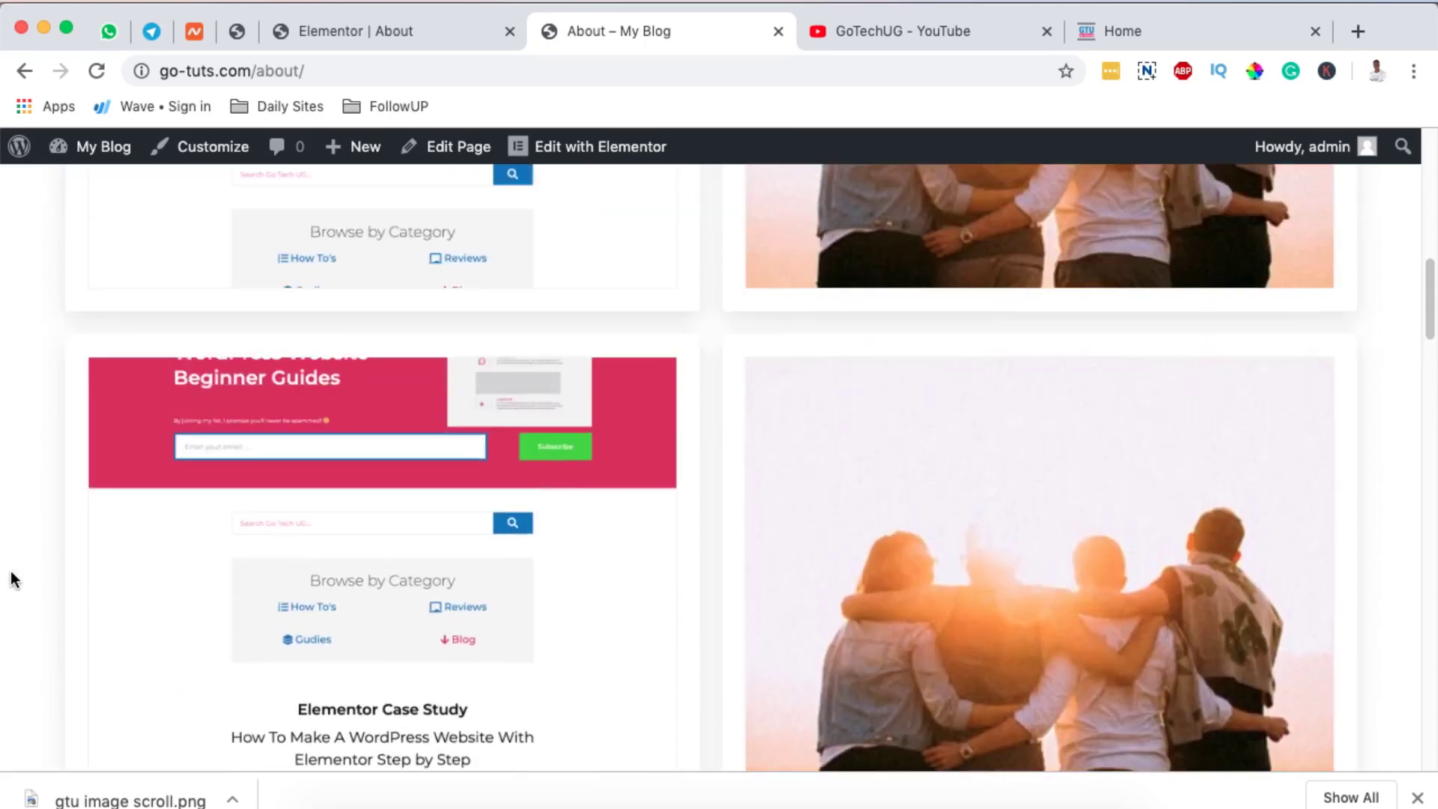
scroll(892, 478, "up", 2)
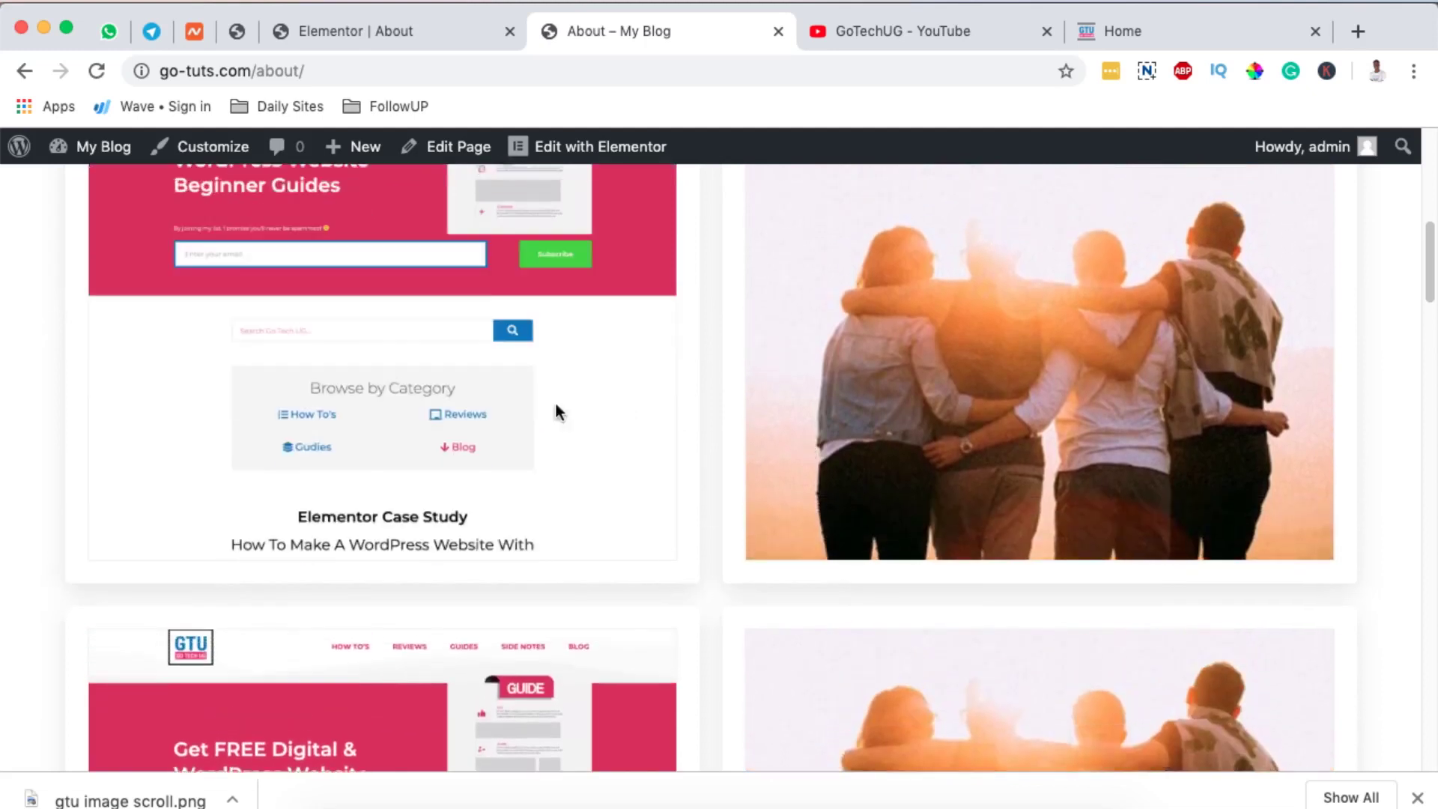
scroll(427, 415, "up", 2)
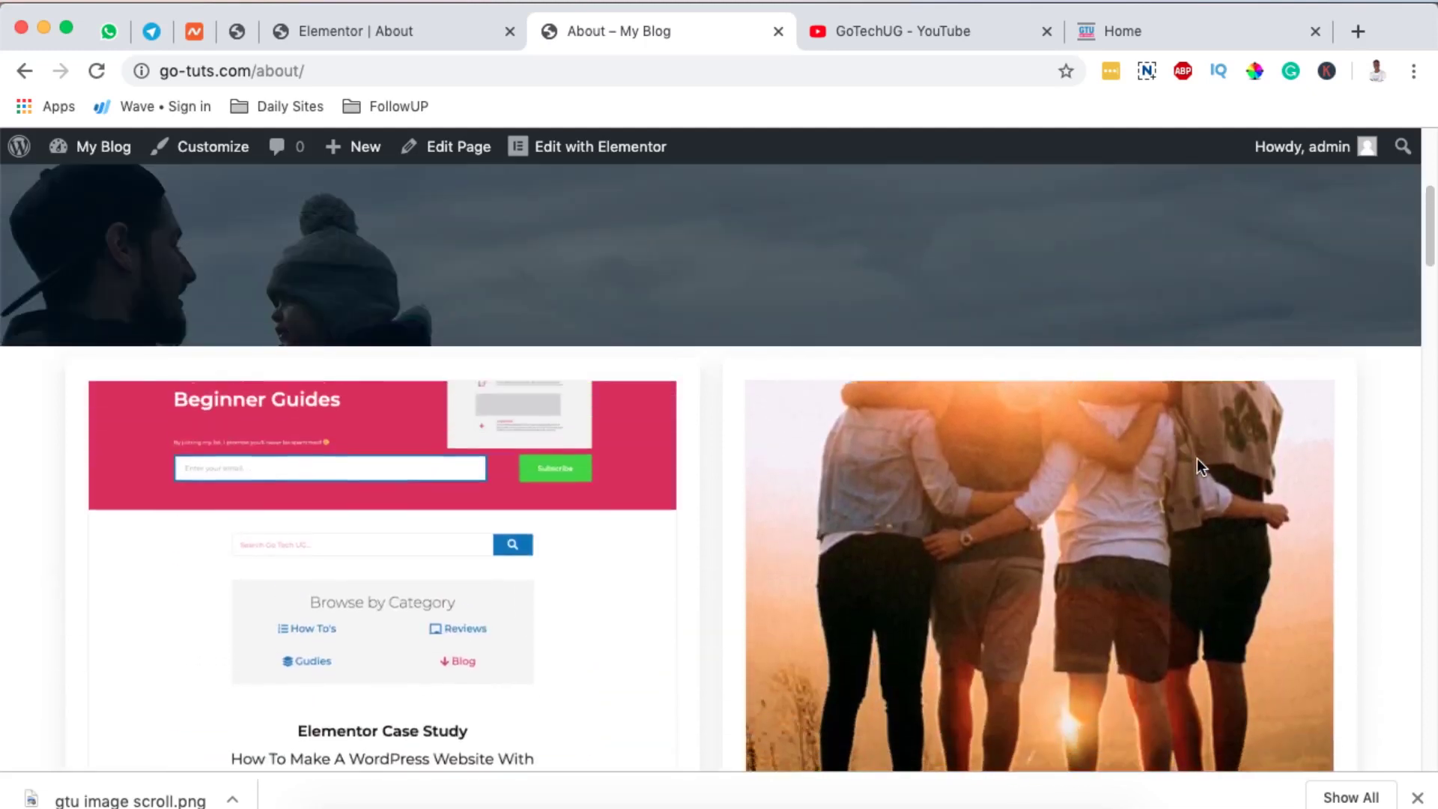